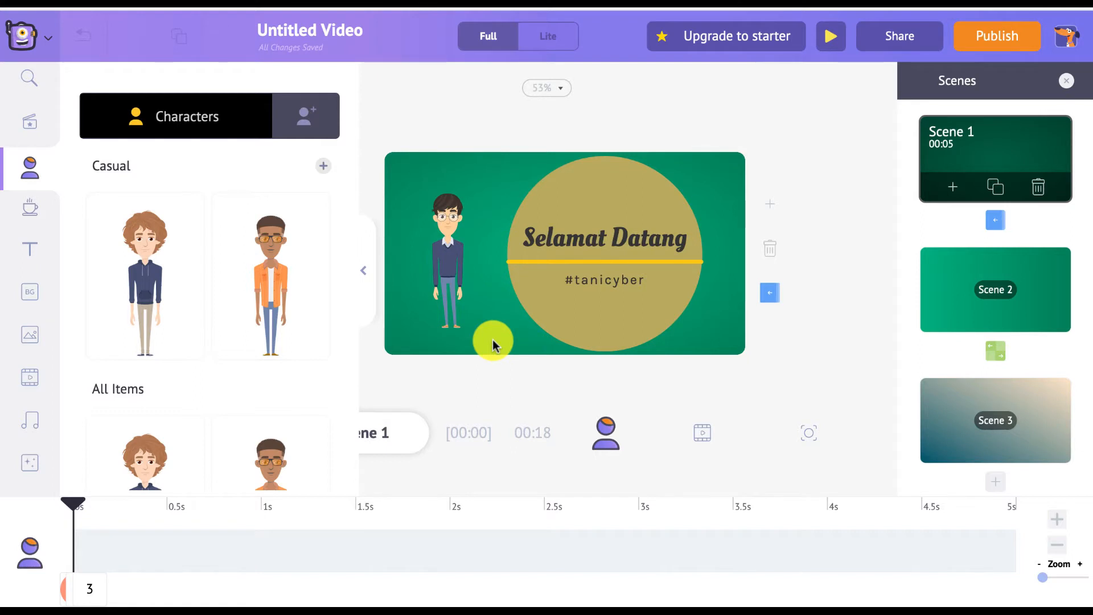
# Step: Collapse the asset library, then look through scenes 1 to 3 and the transition options between scenes 1 and 2
pyautogui.click(367, 268)
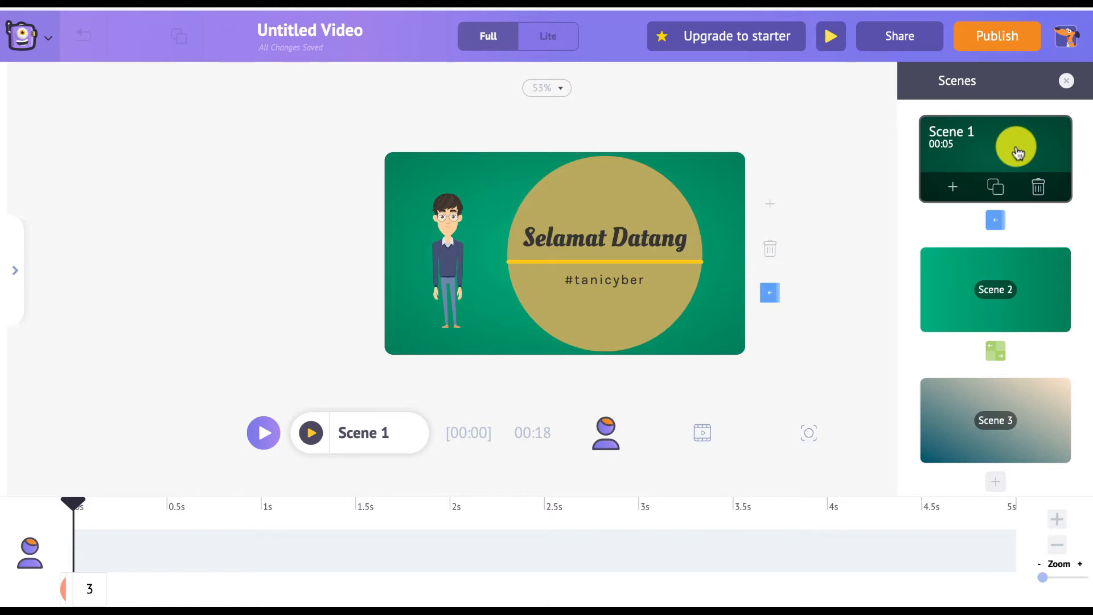
pyautogui.click(1024, 262)
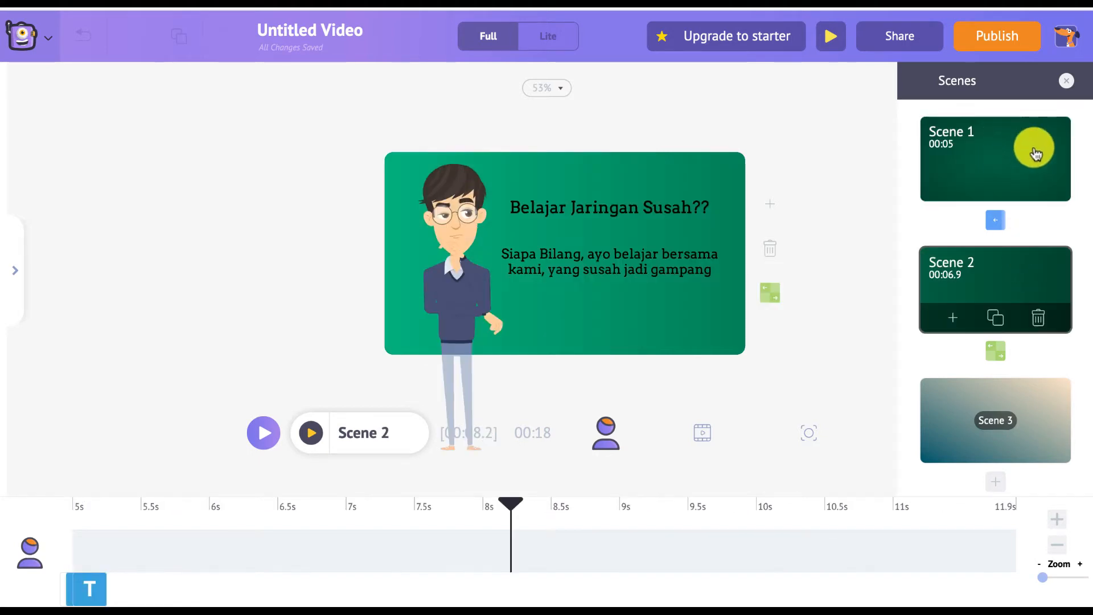
pyautogui.click(1036, 153)
pyautogui.click(1030, 285)
pyautogui.click(1036, 419)
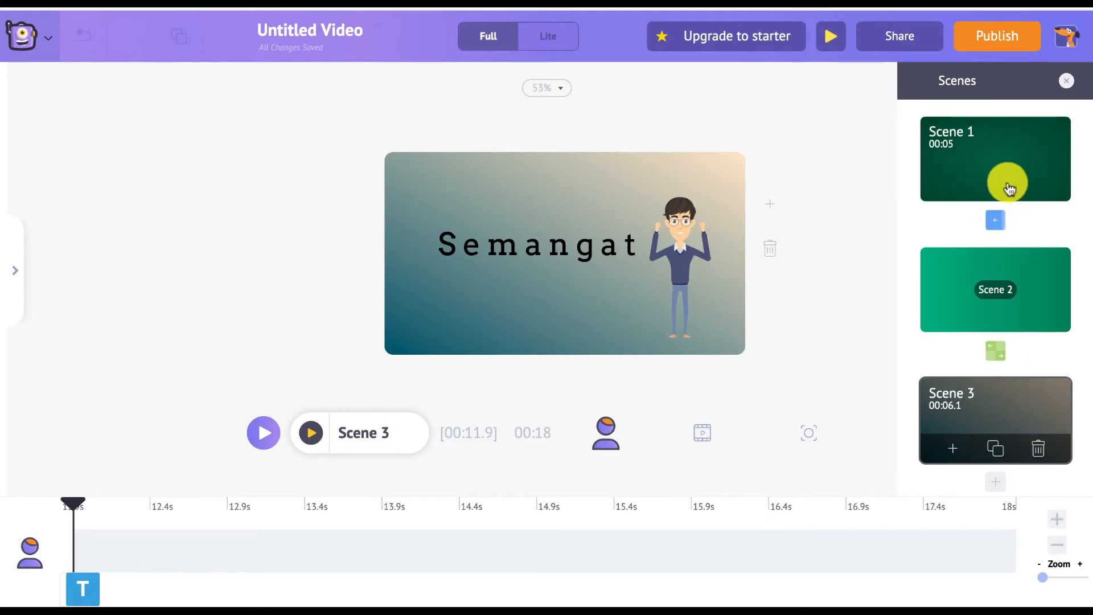
pyautogui.click(996, 222)
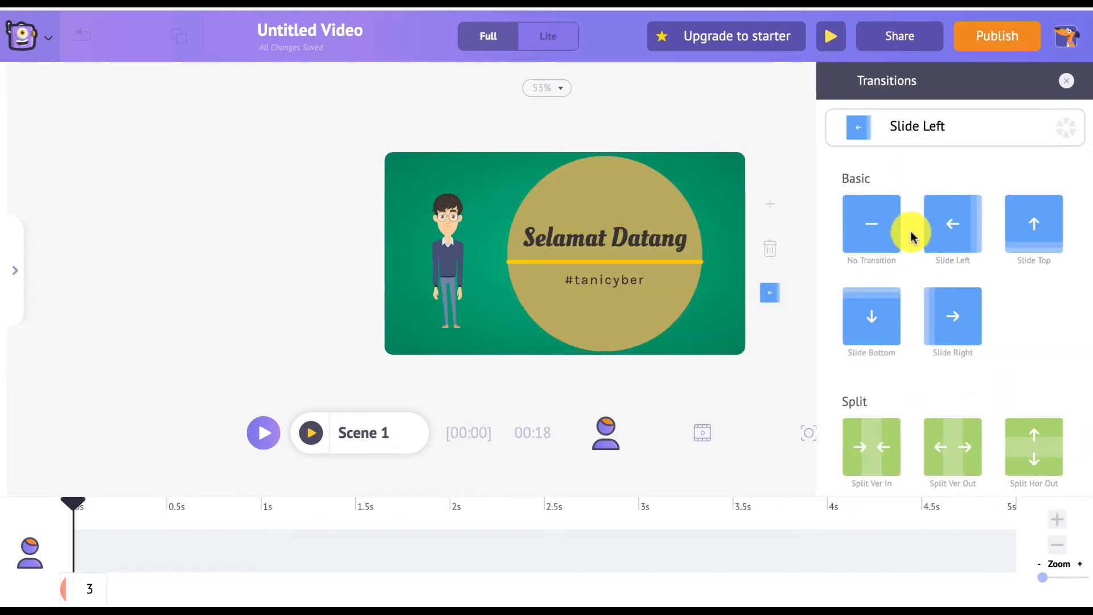
pyautogui.click(1066, 80)
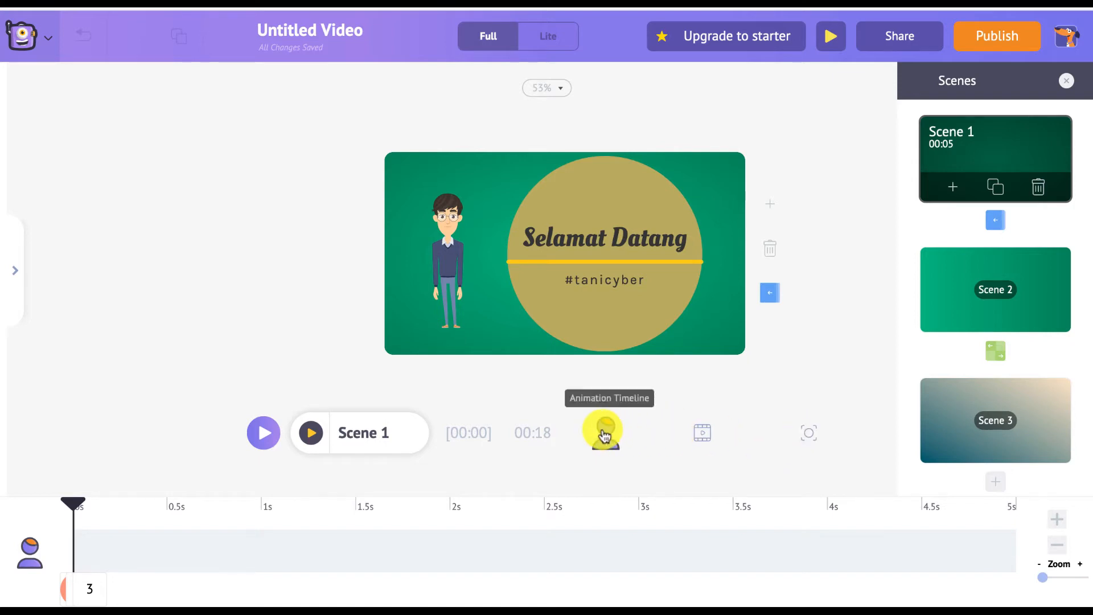
# Step: Compare scene 1's animation, video and camera timelines, ending on the video timeline
pyautogui.click(702, 432)
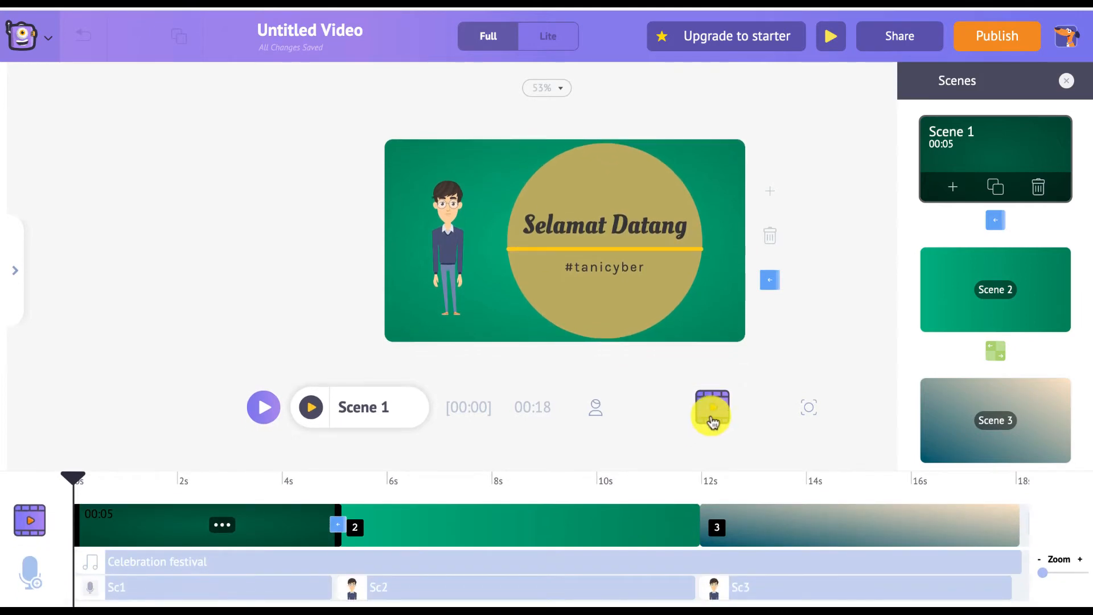
pyautogui.click(595, 407)
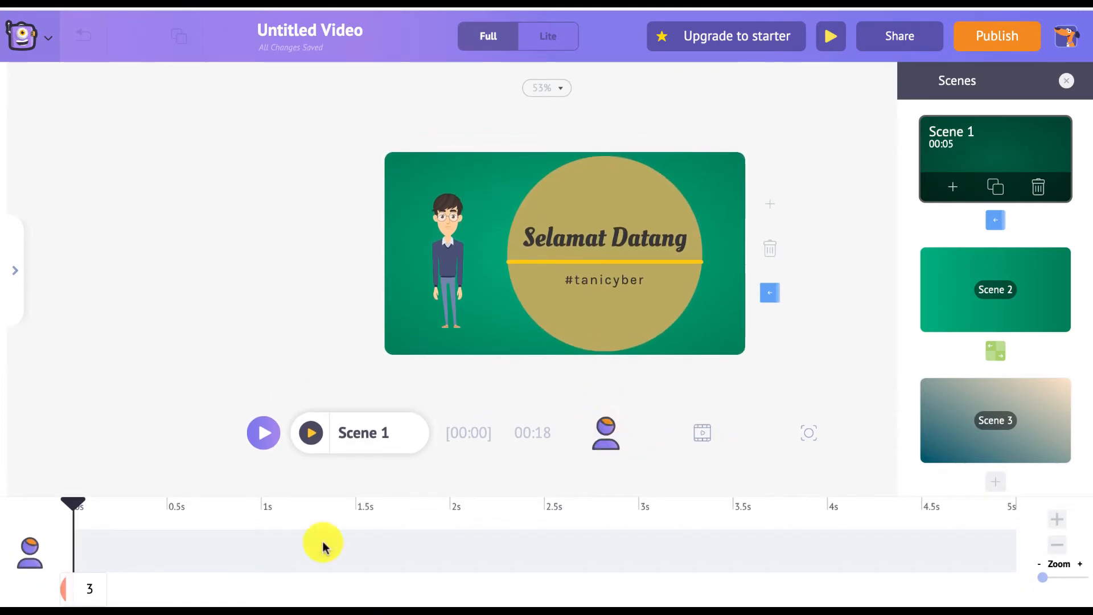
pyautogui.click(703, 431)
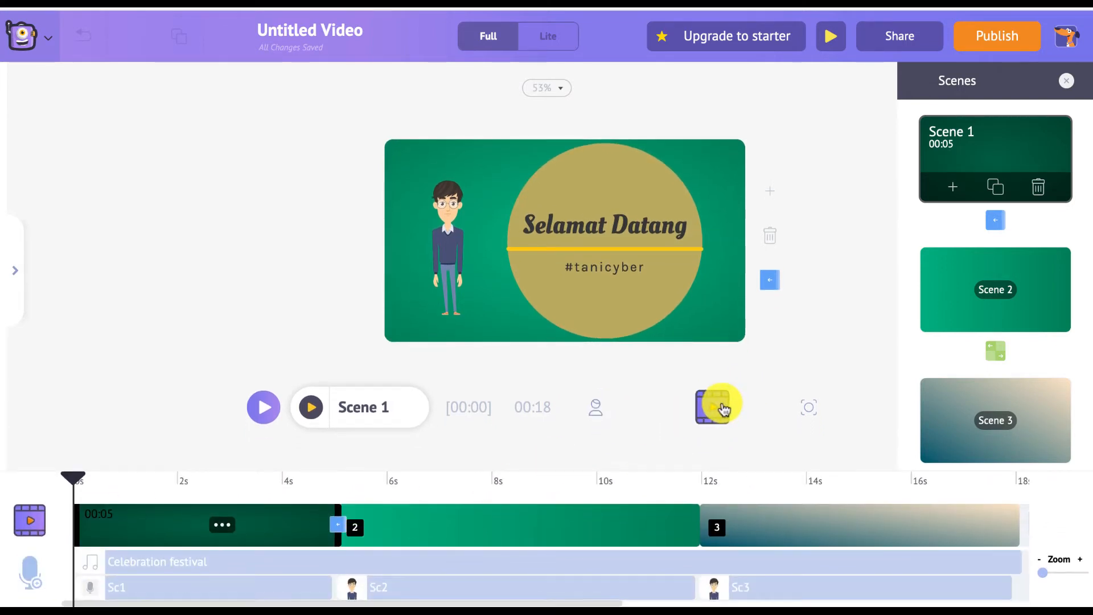
pyautogui.click(810, 408)
pyautogui.click(702, 433)
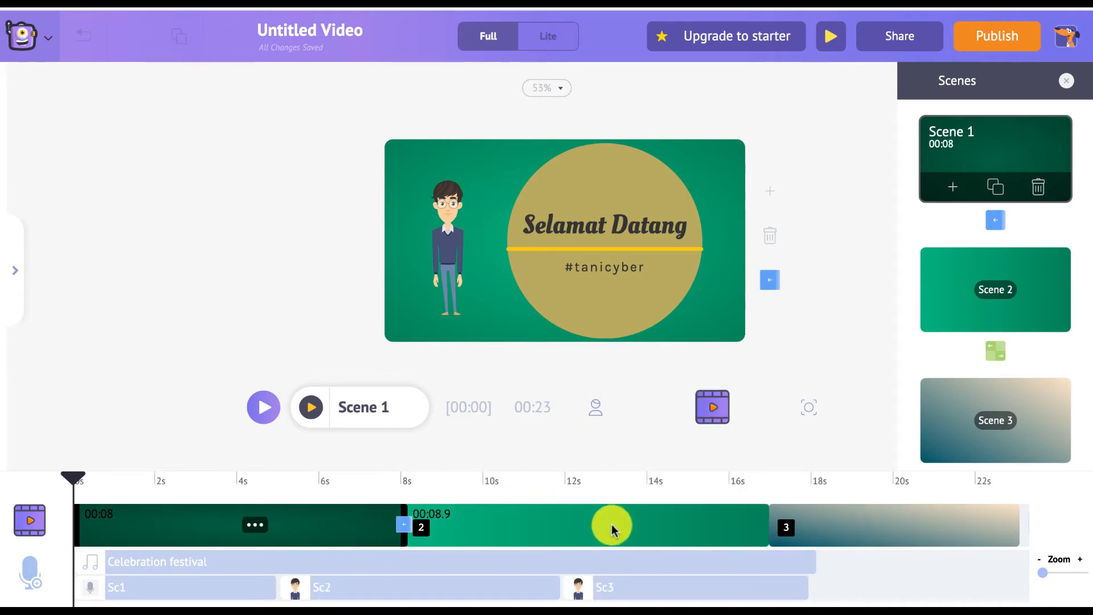
# Step: Inspect the Celebration festival music track and the Sc1, Sc2 and Sc3 voice-over clips on the video timeline
pyautogui.click(187, 560)
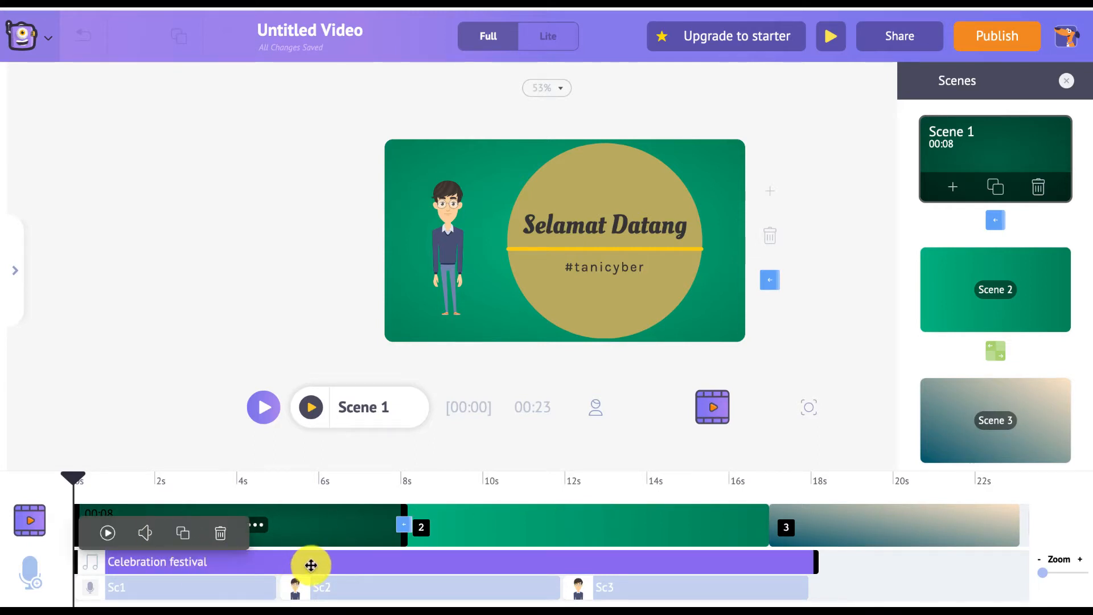
pyautogui.click(230, 589)
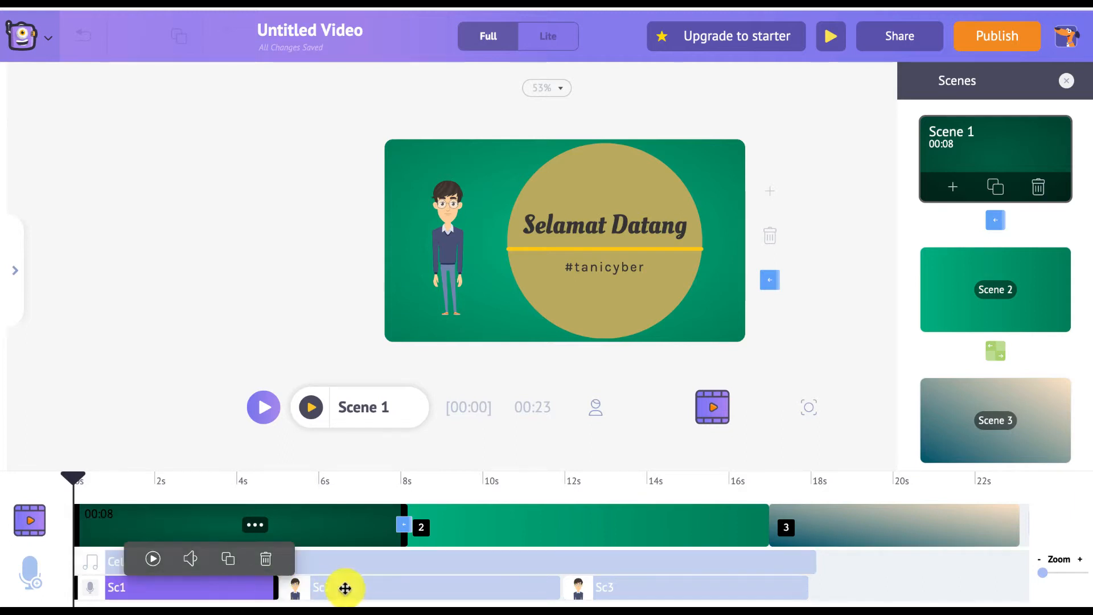
pyautogui.click(364, 586)
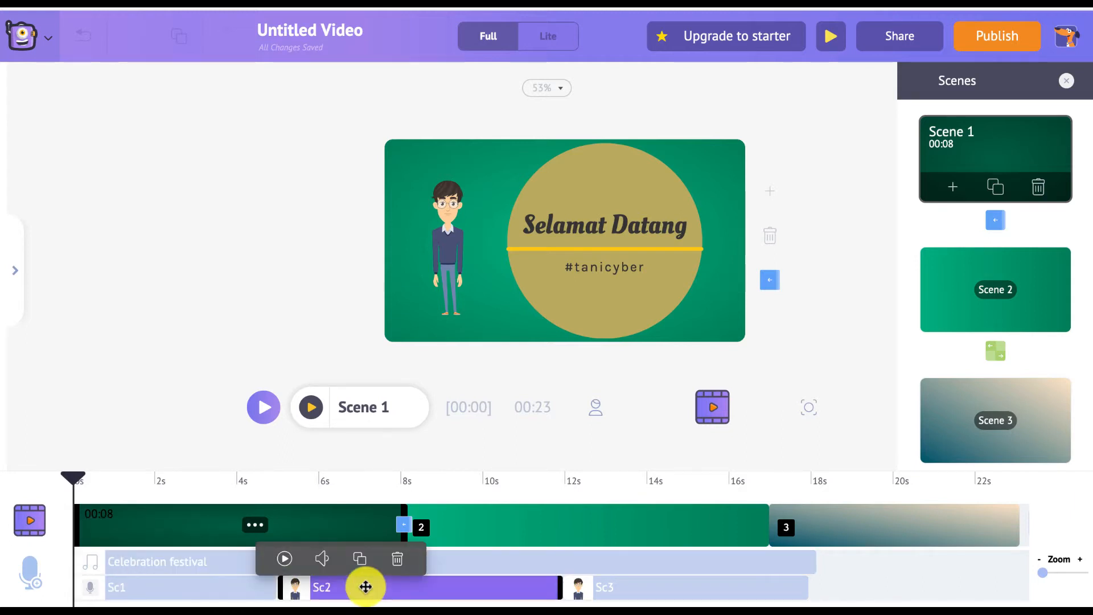
pyautogui.click(655, 592)
pyautogui.click(327, 528)
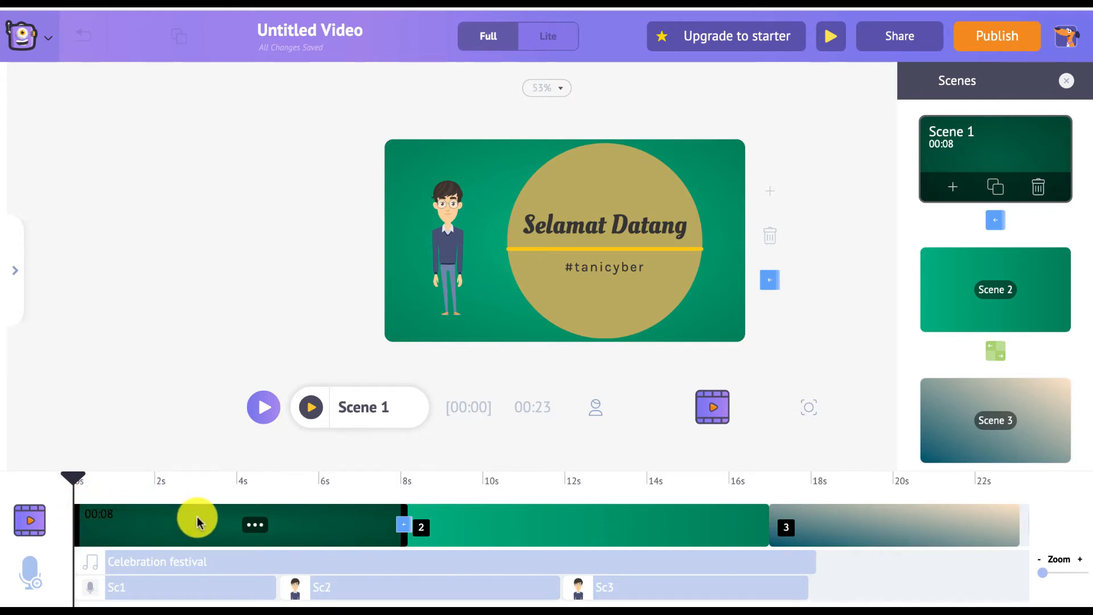
# Step: Increase scene 1's duration to 9 seconds from the animation timeline and check it on the video timeline
pyautogui.click(596, 408)
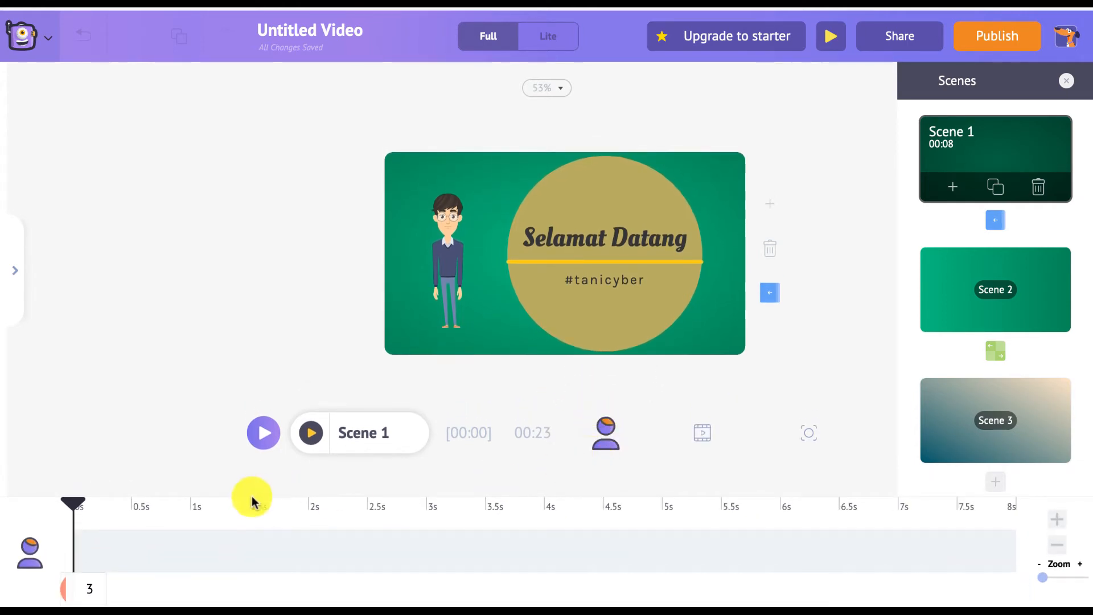
pyautogui.click(1060, 521)
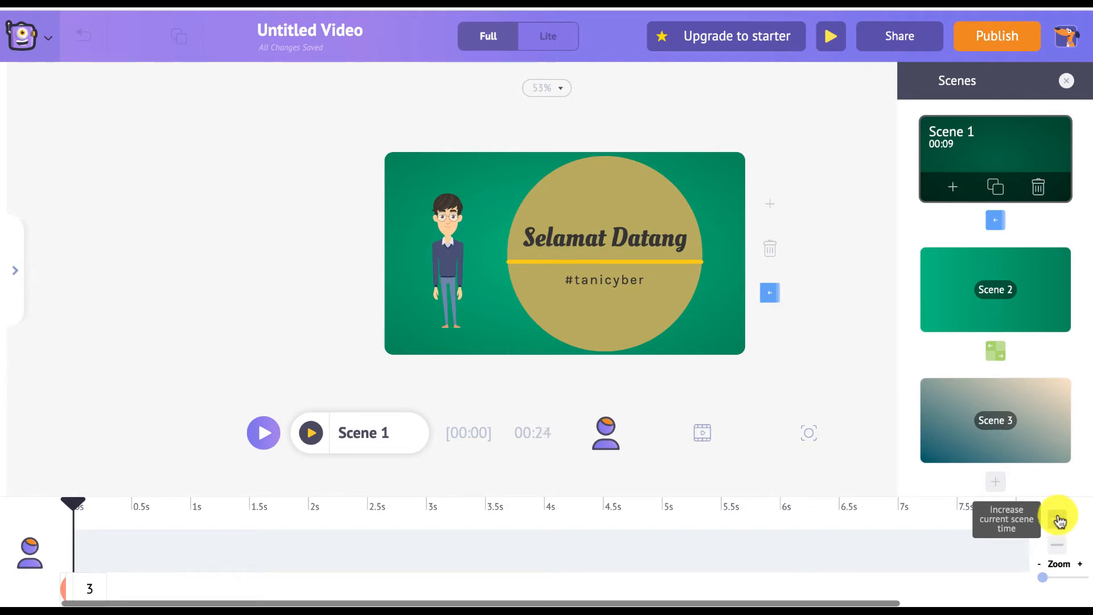
pyautogui.click(695, 434)
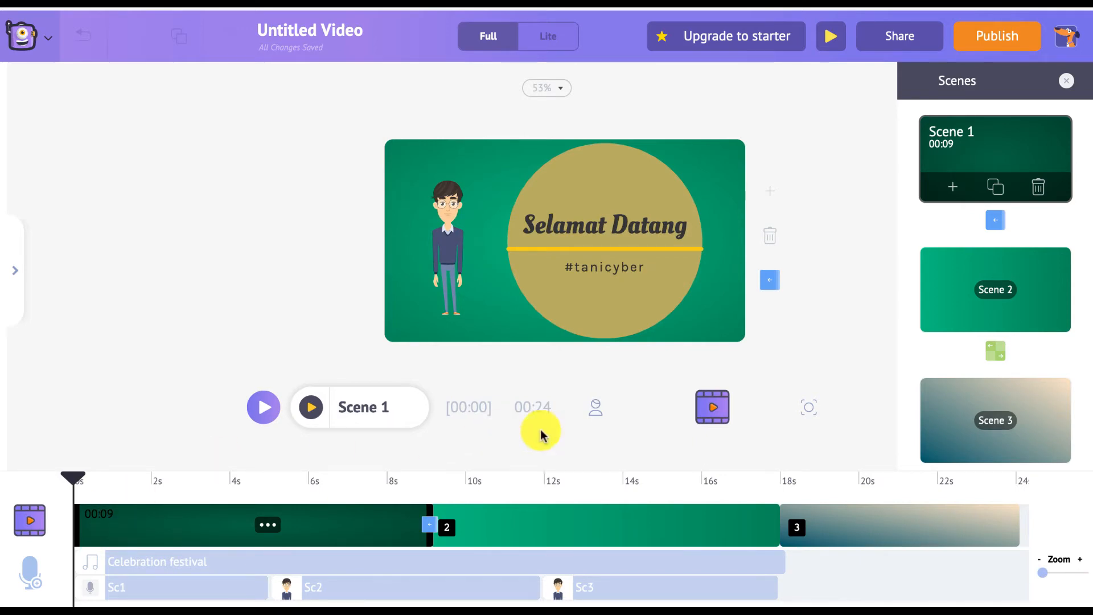
# Step: Reduce scene 1's duration to 7 seconds from the animation timeline and check it on the video timeline
pyautogui.click(596, 407)
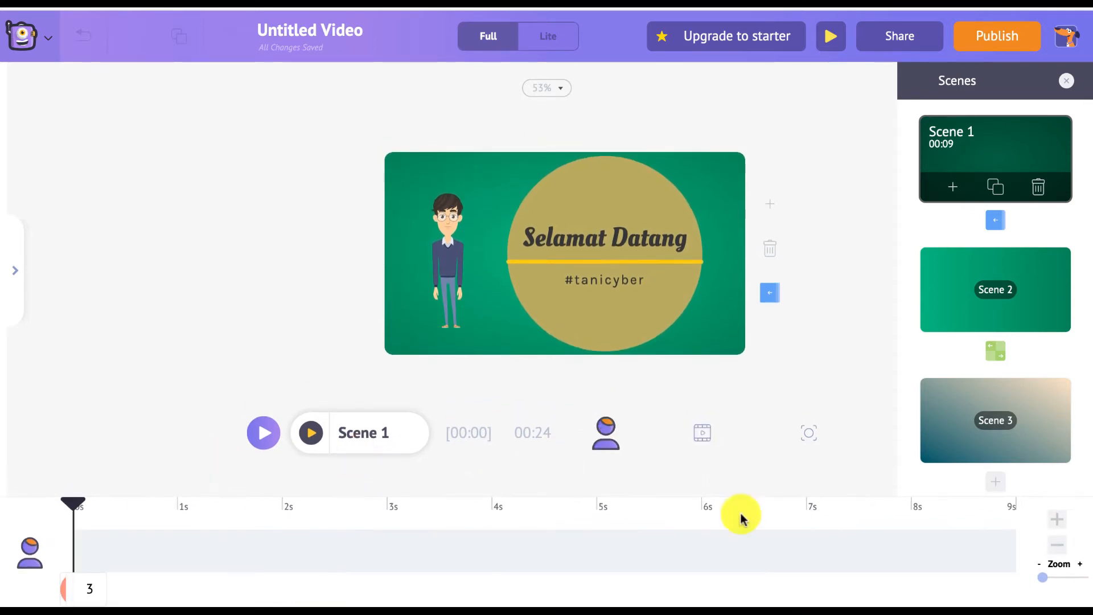
pyautogui.click(1060, 546)
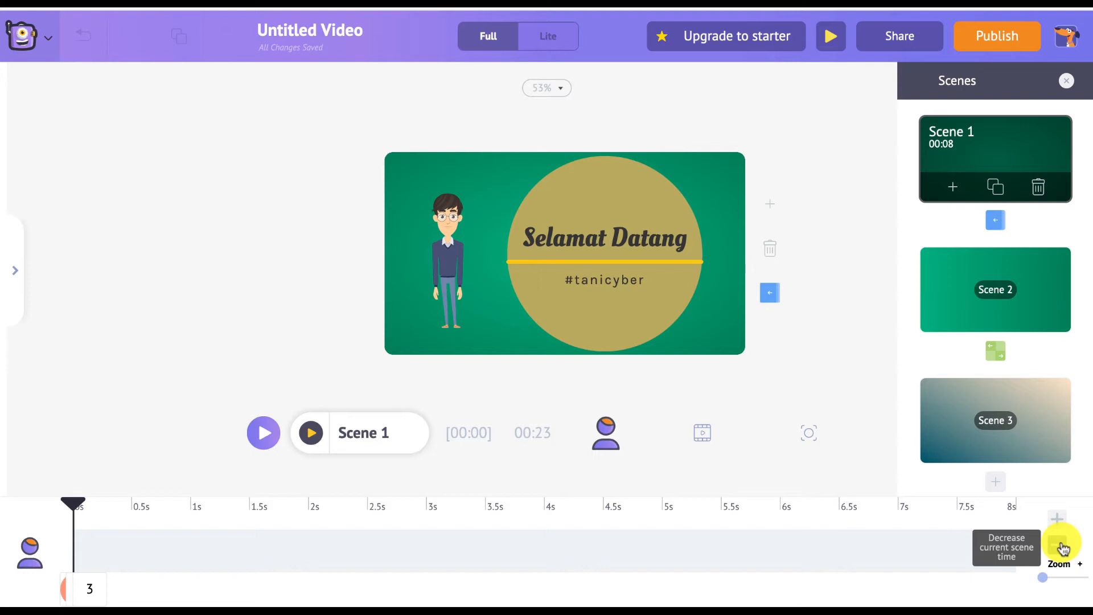
pyautogui.click(1059, 545)
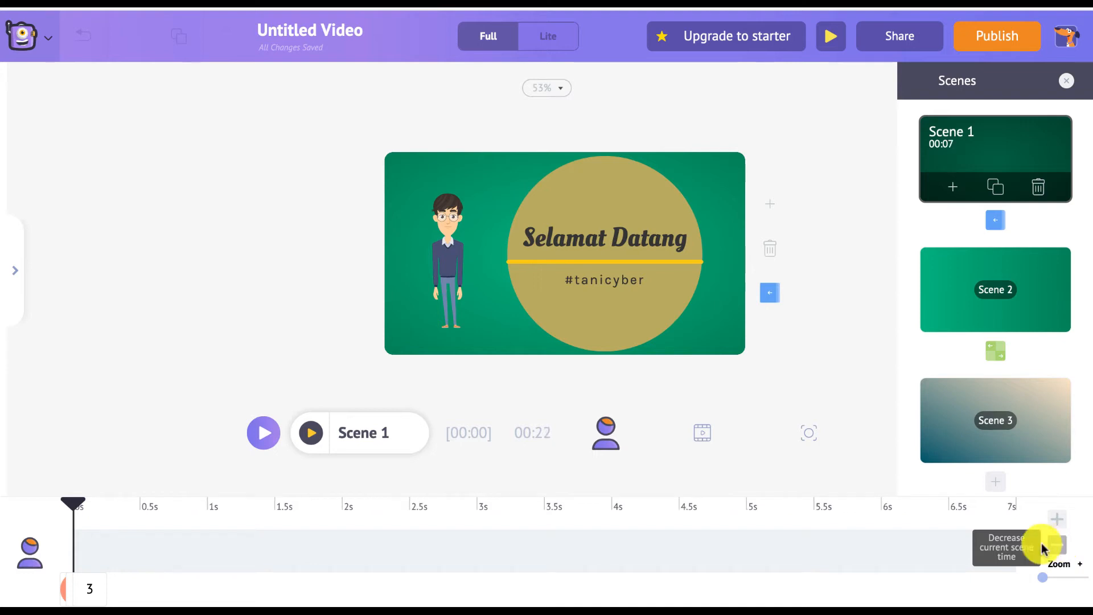
pyautogui.click(702, 432)
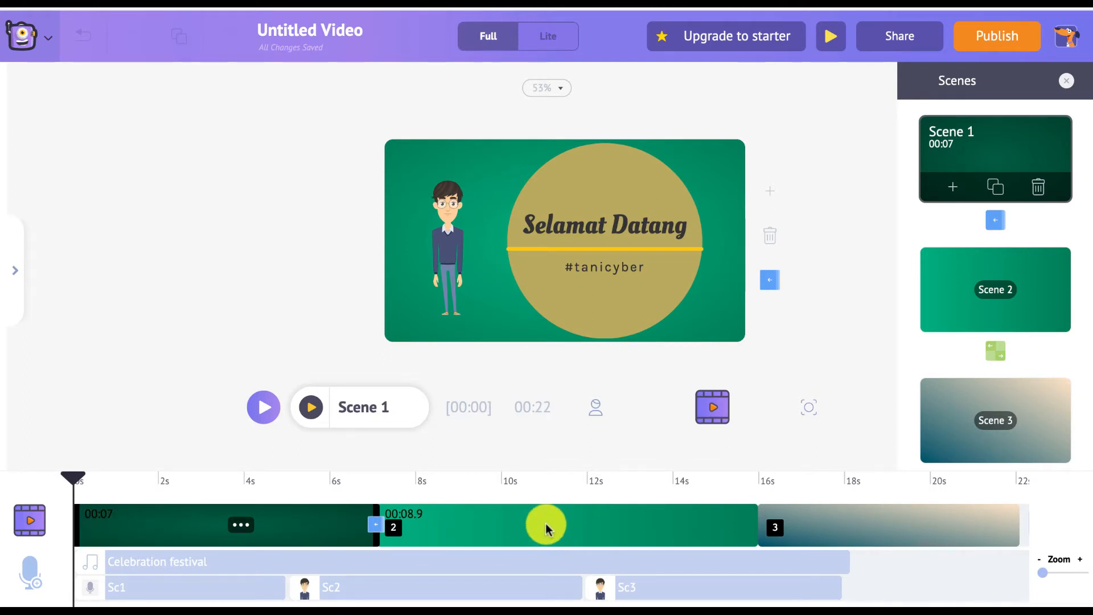
# Step: Reduce scene 2's duration to 6.9 seconds from the animation timeline and check it on the video timeline
pyautogui.click(511, 525)
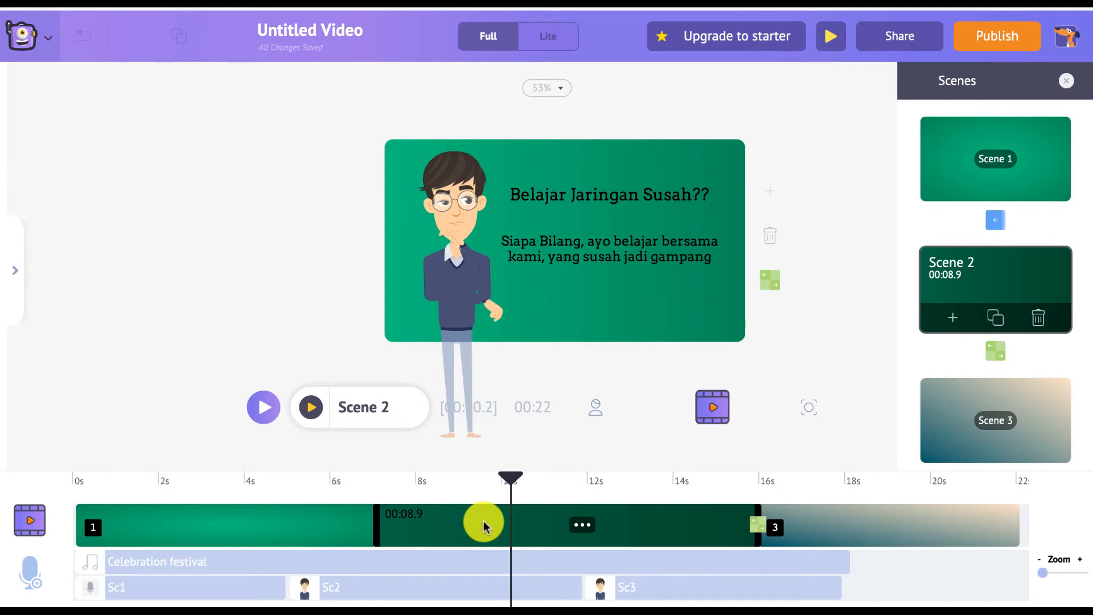
pyautogui.click(594, 407)
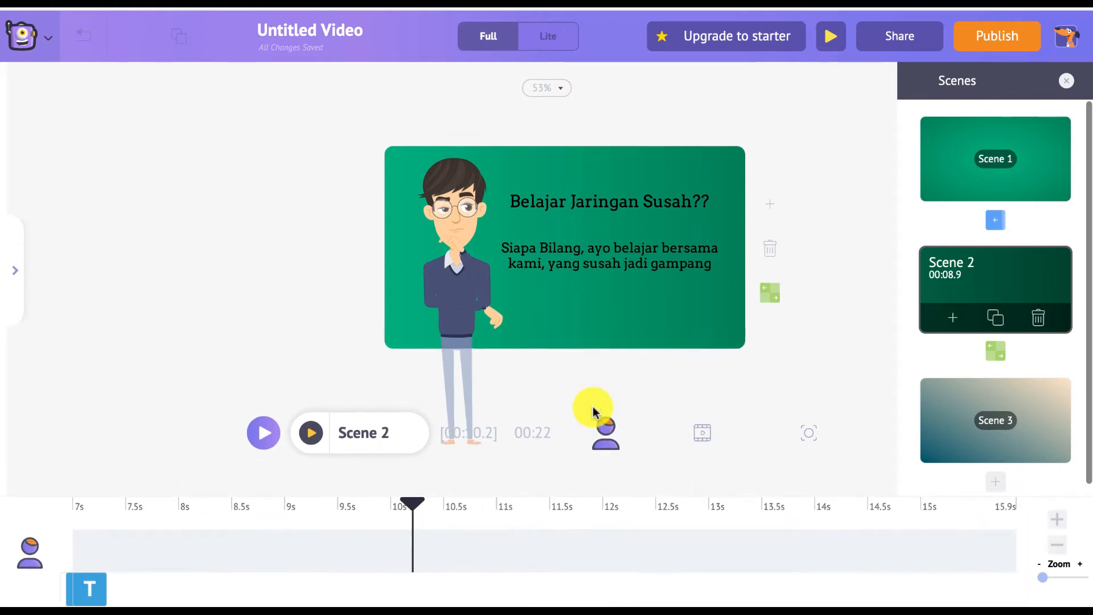
pyautogui.click(1055, 547)
pyautogui.click(1055, 549)
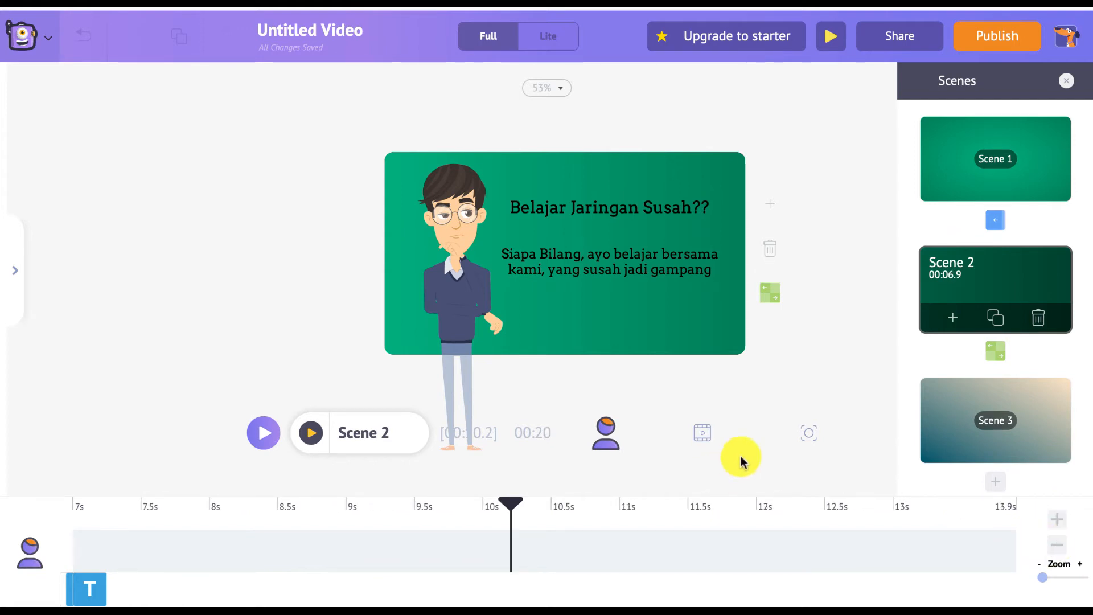
pyautogui.click(706, 435)
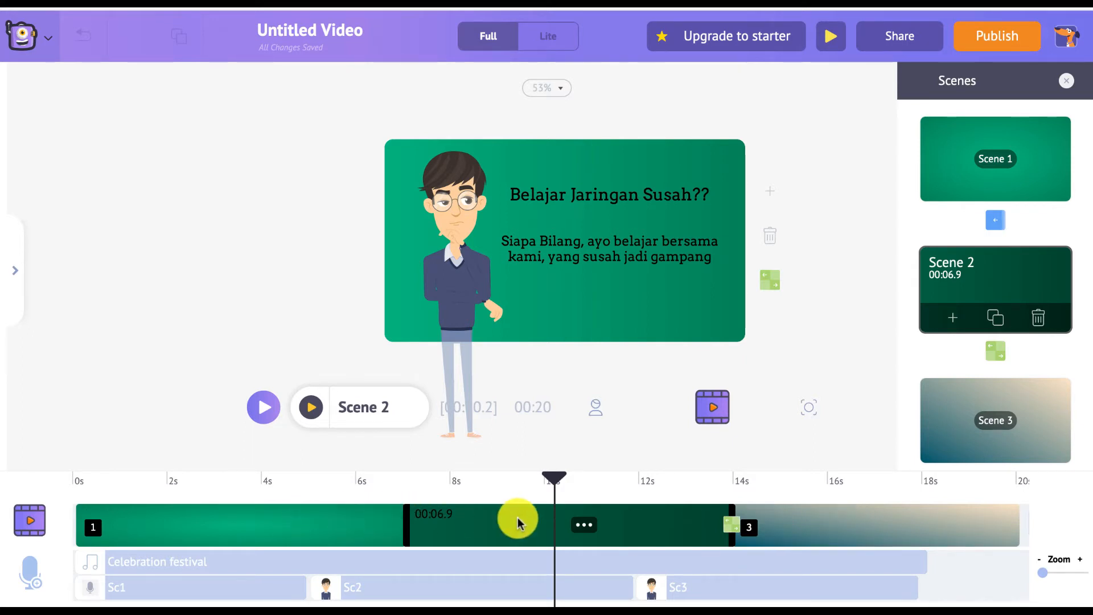
# Step: Examine the editing options of the Sc1 voice-over clip and the Celebration festival music track
pyautogui.click(215, 557)
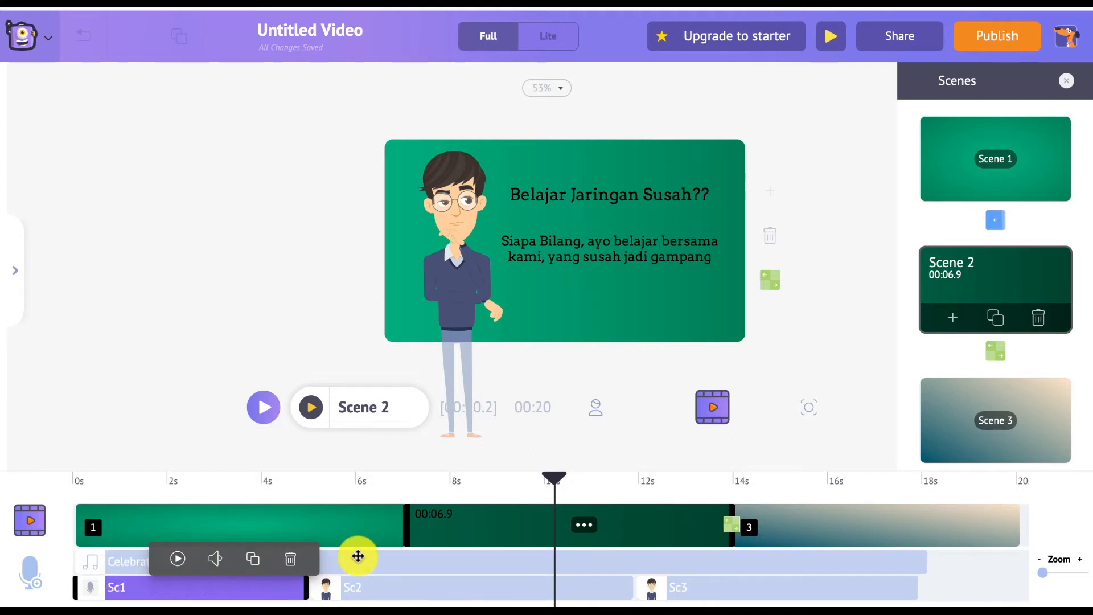
pyautogui.click(245, 587)
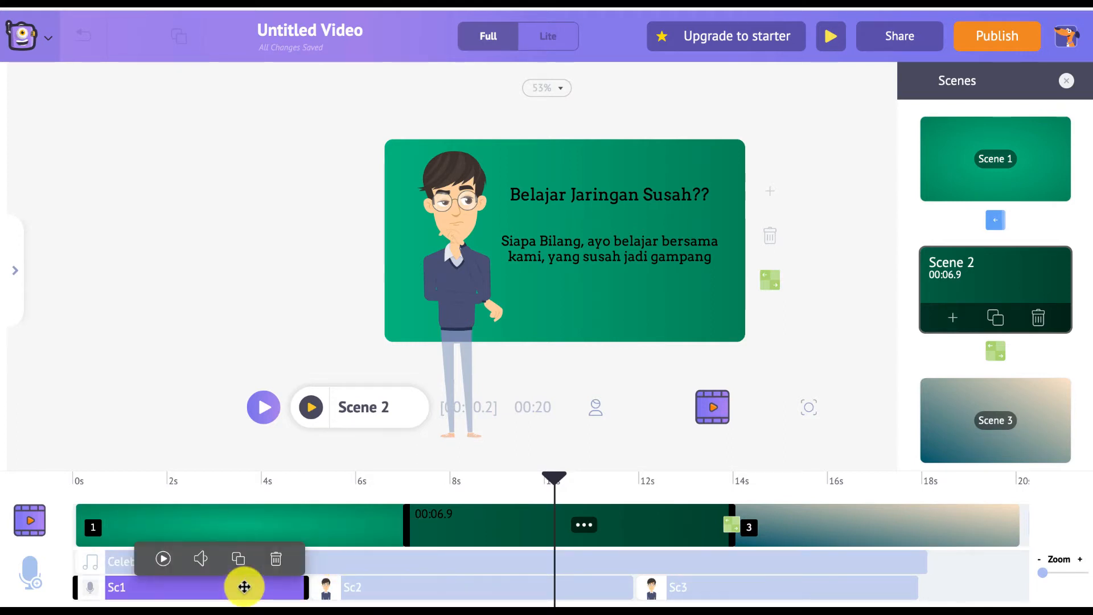
pyautogui.click(359, 551)
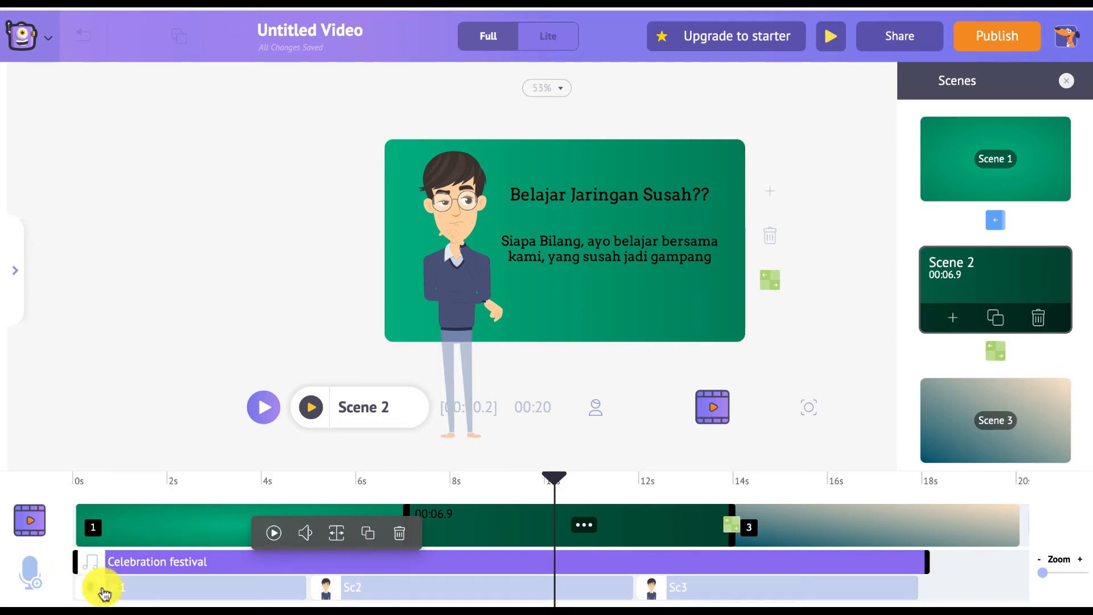
pyautogui.click(176, 584)
pyautogui.click(287, 555)
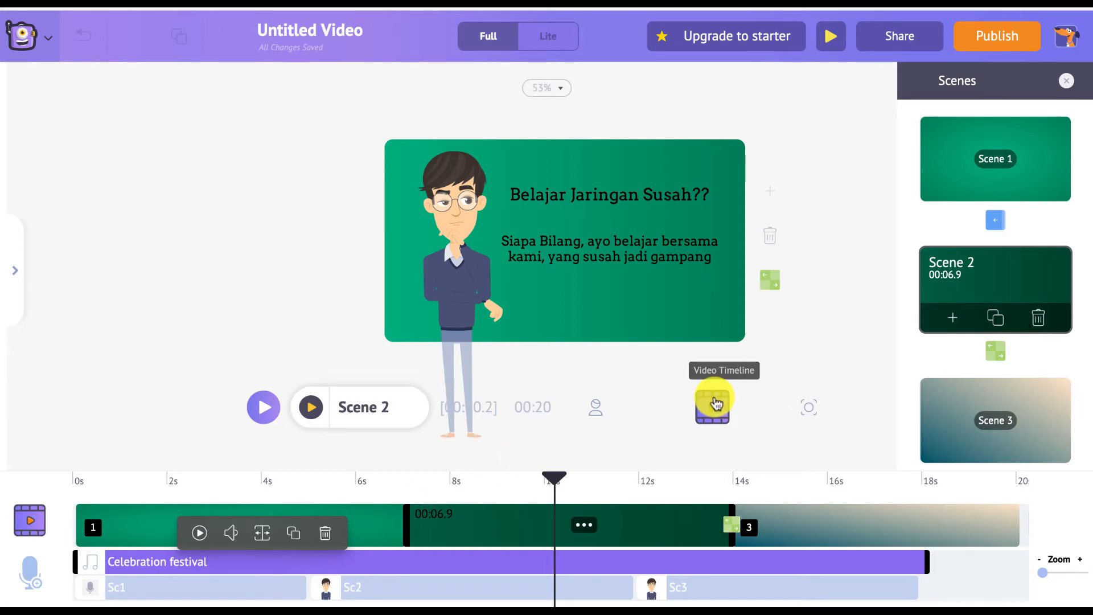
pyautogui.click(38, 584)
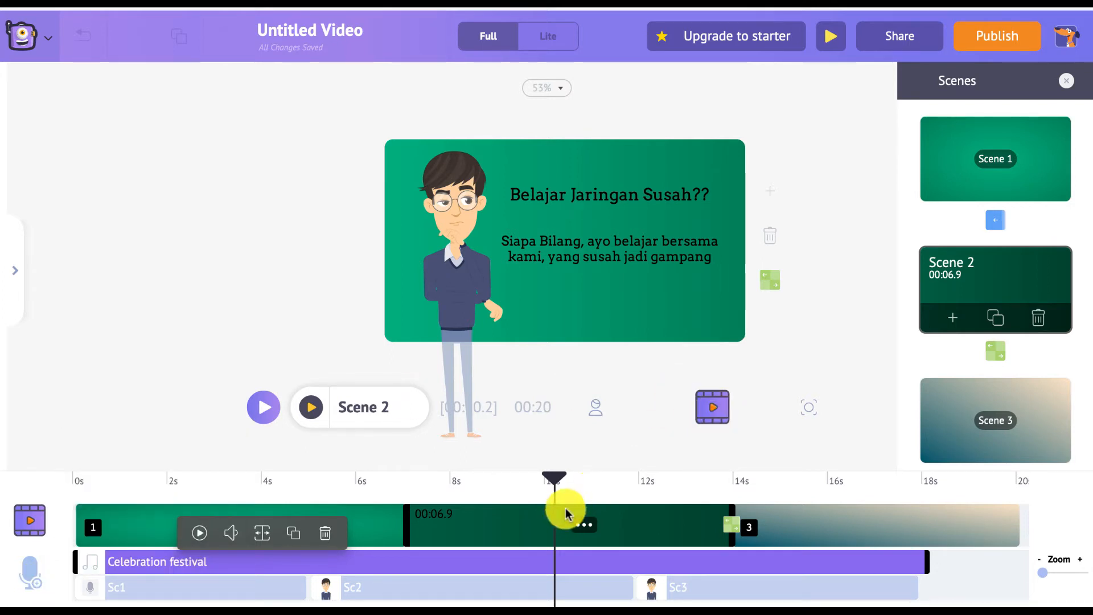
# Step: Select the character in scene 2 and open its voice-over options
pyautogui.click(435, 199)
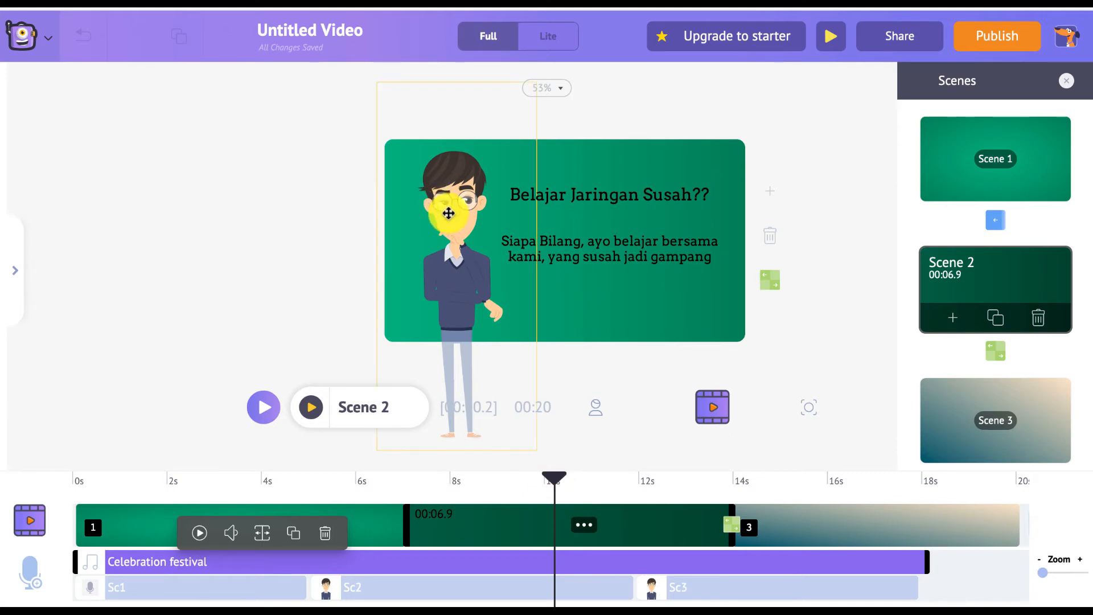
pyautogui.click(449, 208)
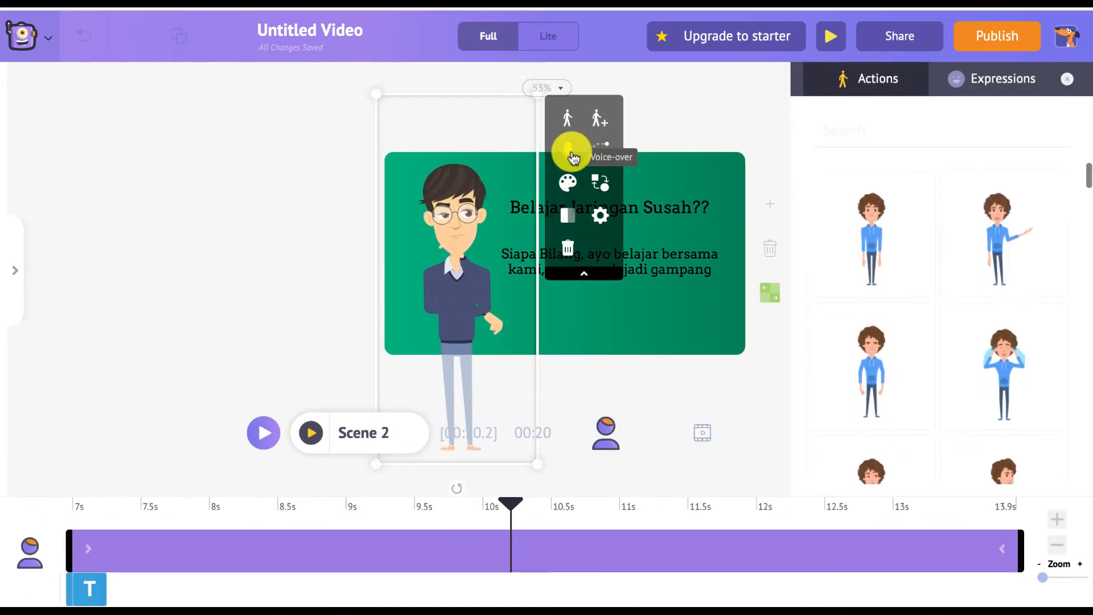
pyautogui.click(567, 153)
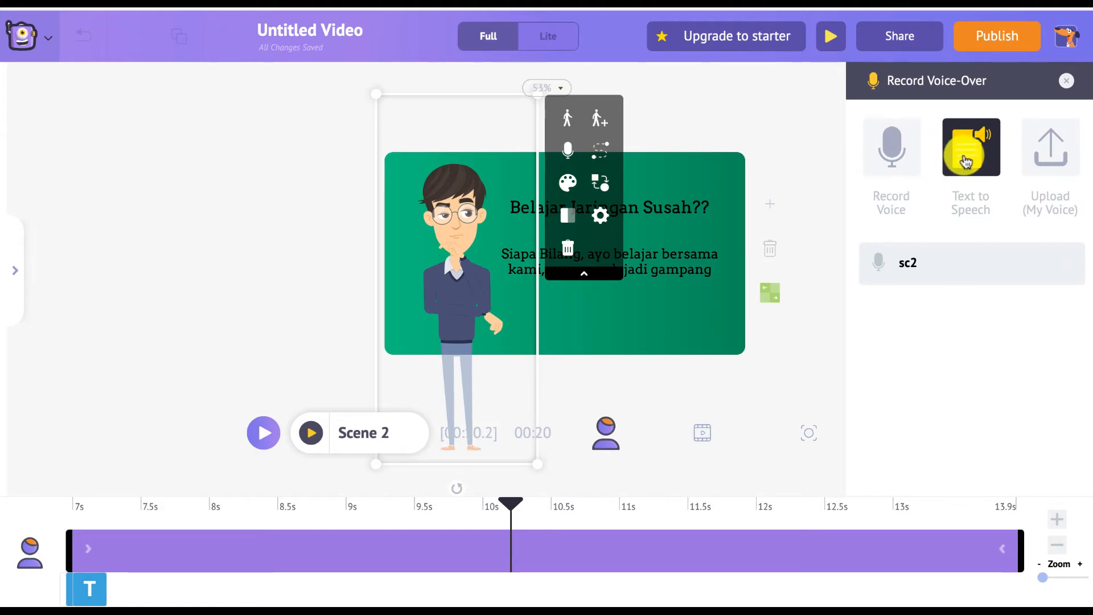
# Step: Start a text-to-speech voice-over with the text "selamat pagi" and review the gender and language choices
pyautogui.click(966, 163)
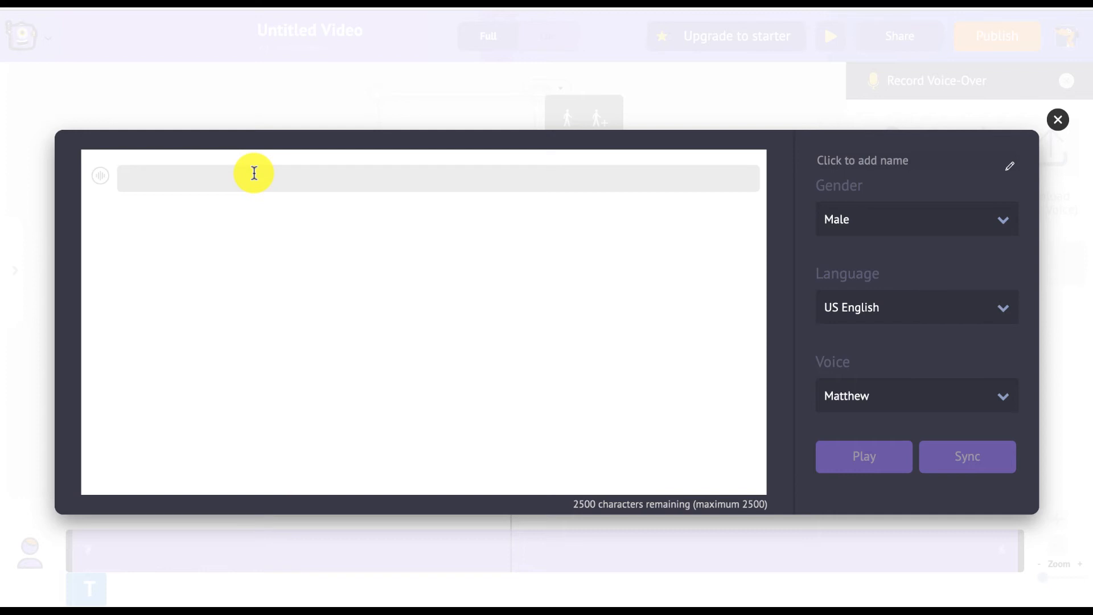
pyautogui.write('selamat pagi')
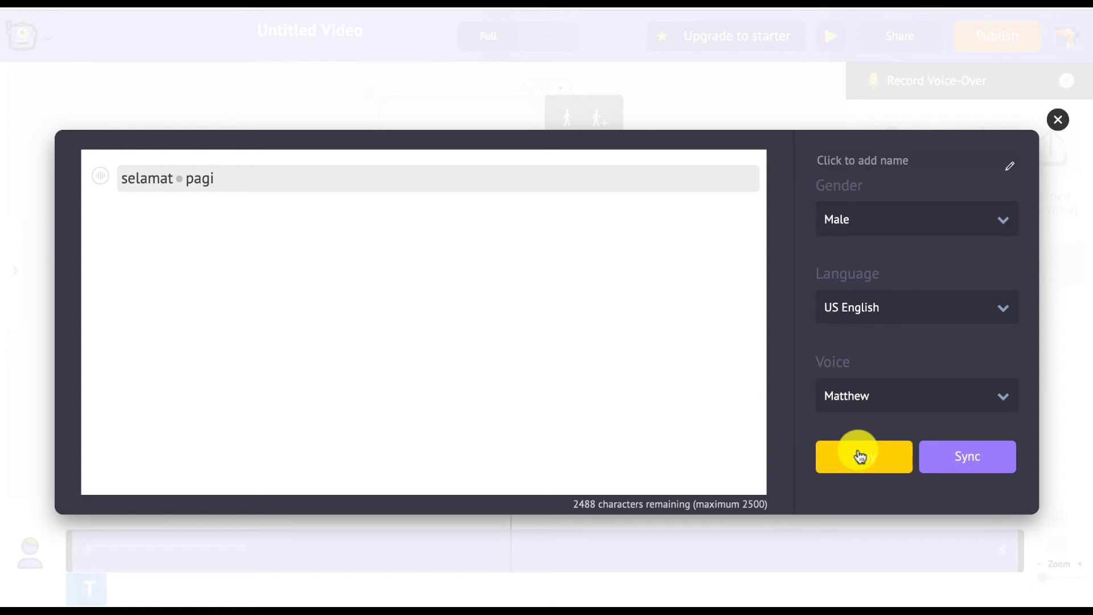
pyautogui.click(891, 226)
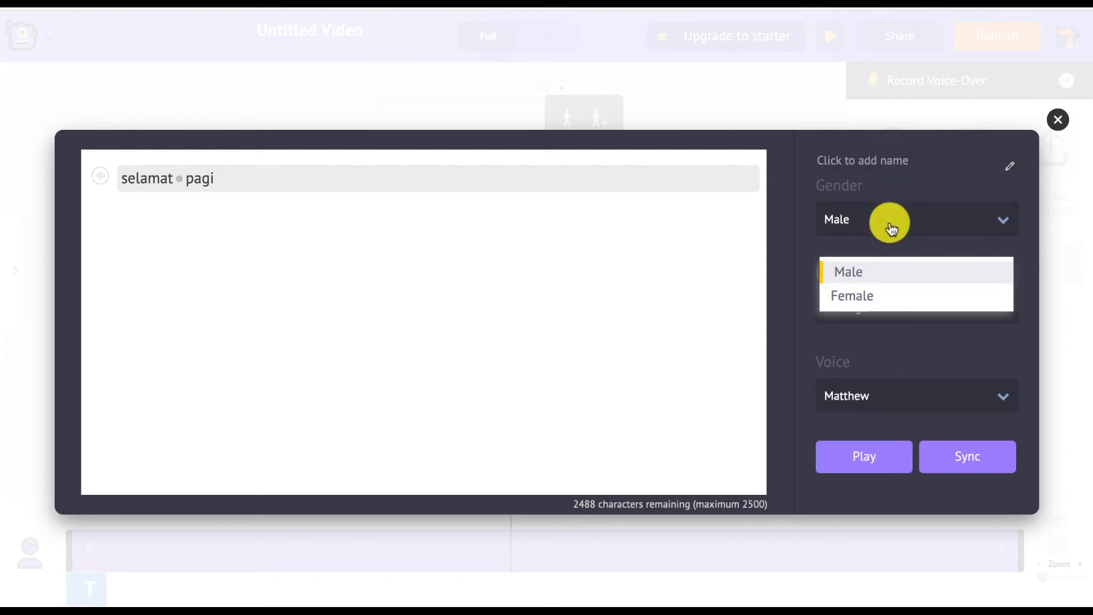
pyautogui.click(891, 227)
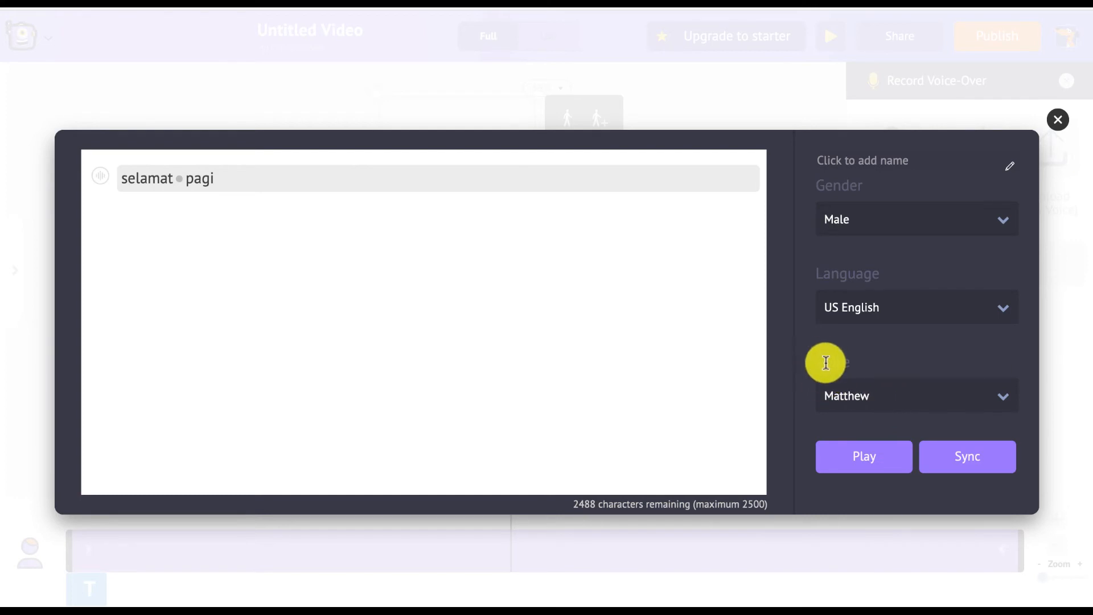
pyautogui.click(893, 308)
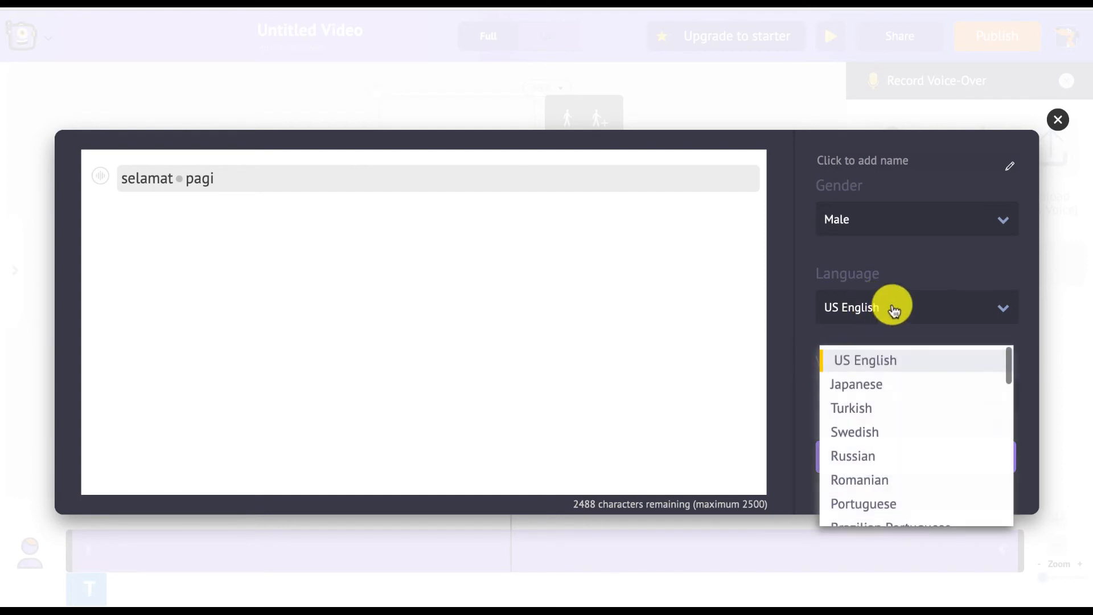
pyautogui.click(892, 309)
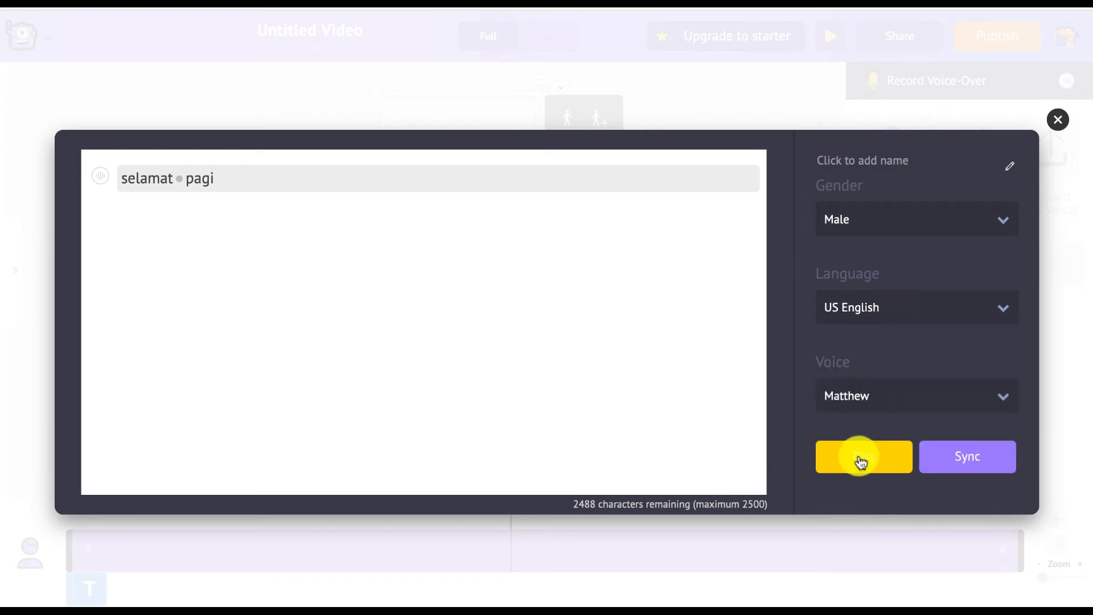
# Step: Preview the "selamat pagi" speech and close the text-to-speech editor without syncing it
pyautogui.click(861, 460)
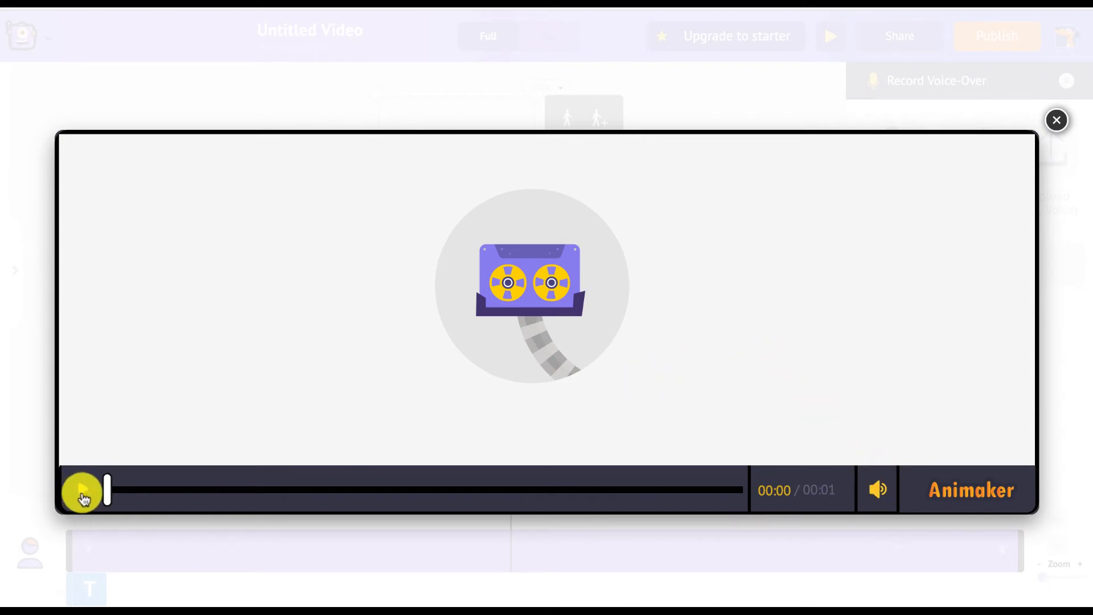
pyautogui.click(82, 489)
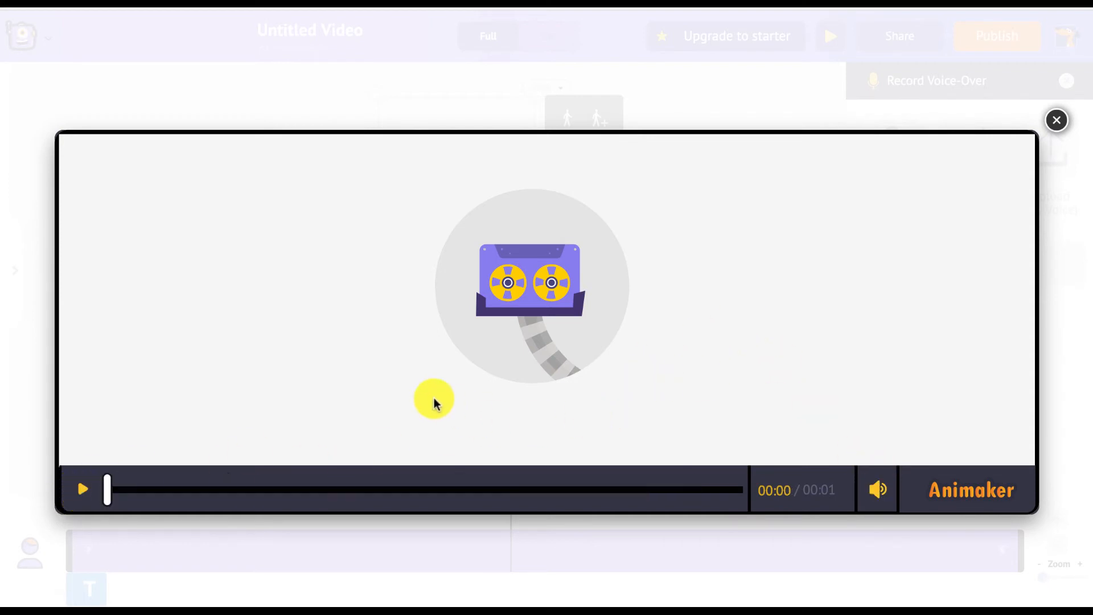
pyautogui.click(1056, 121)
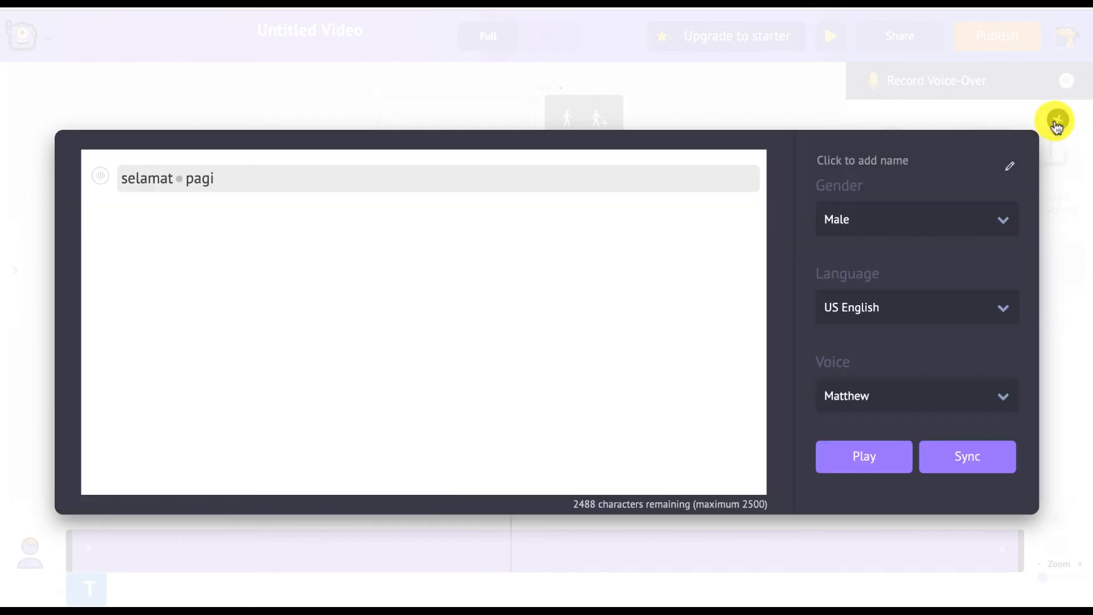
pyautogui.click(1057, 121)
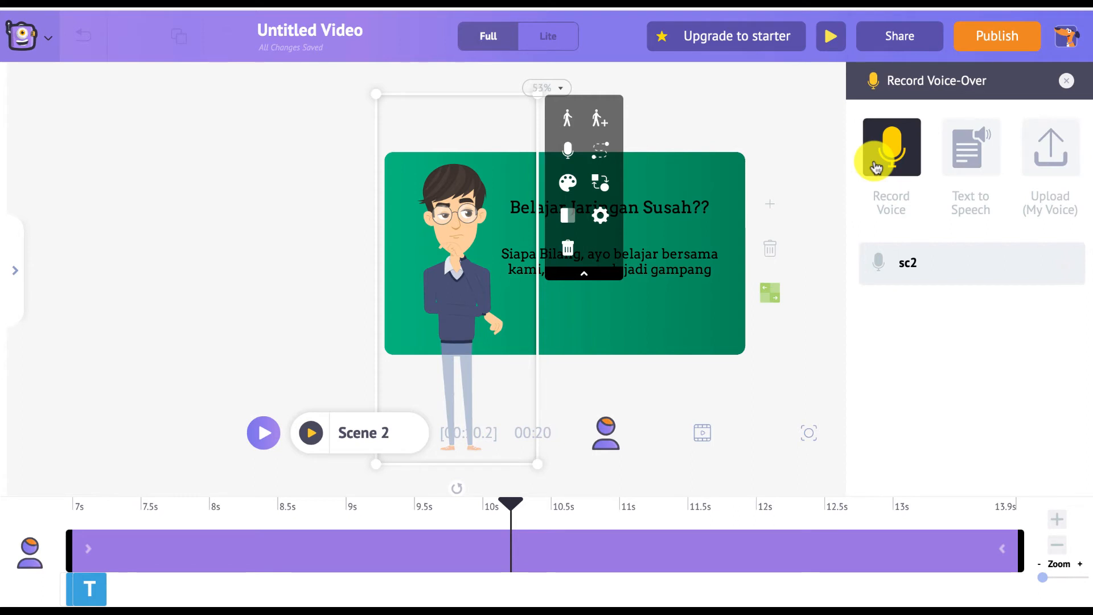
pyautogui.click(1060, 161)
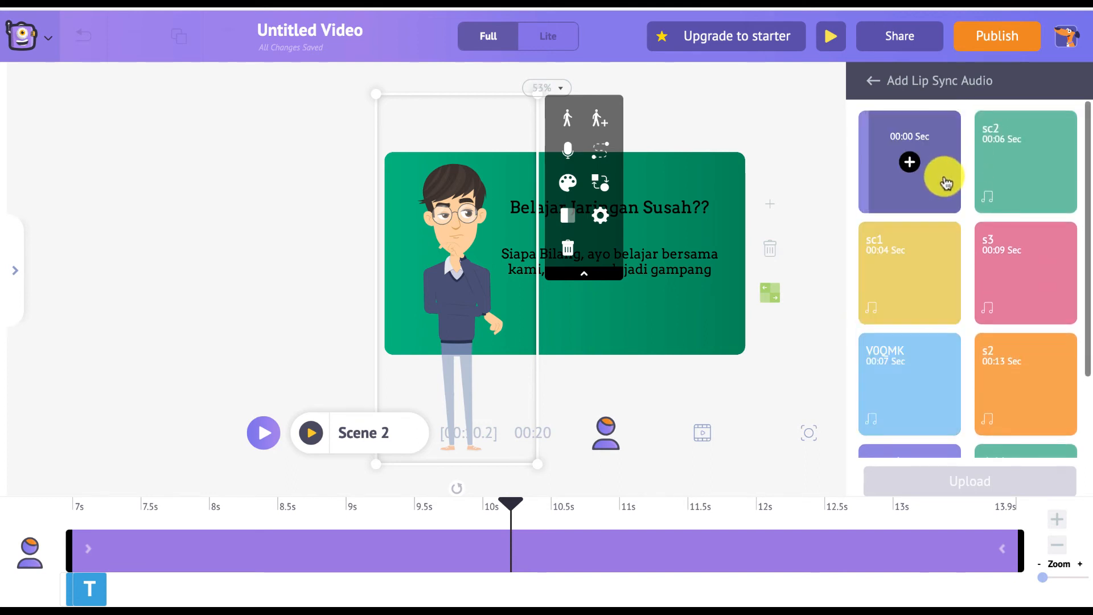
pyautogui.scroll(-2, 974, 262)
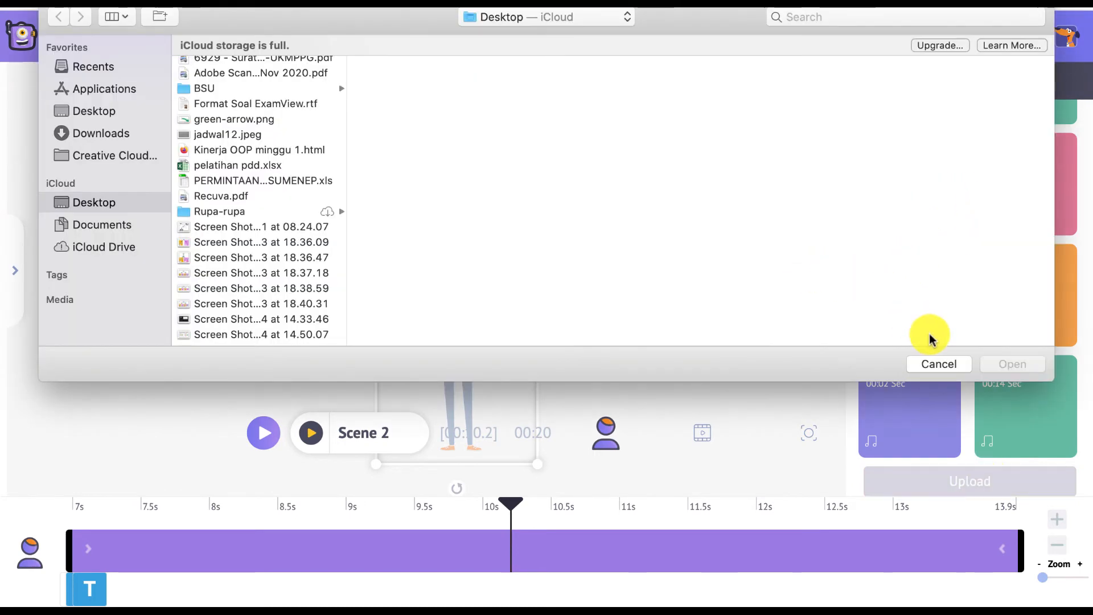
pyautogui.click(940, 364)
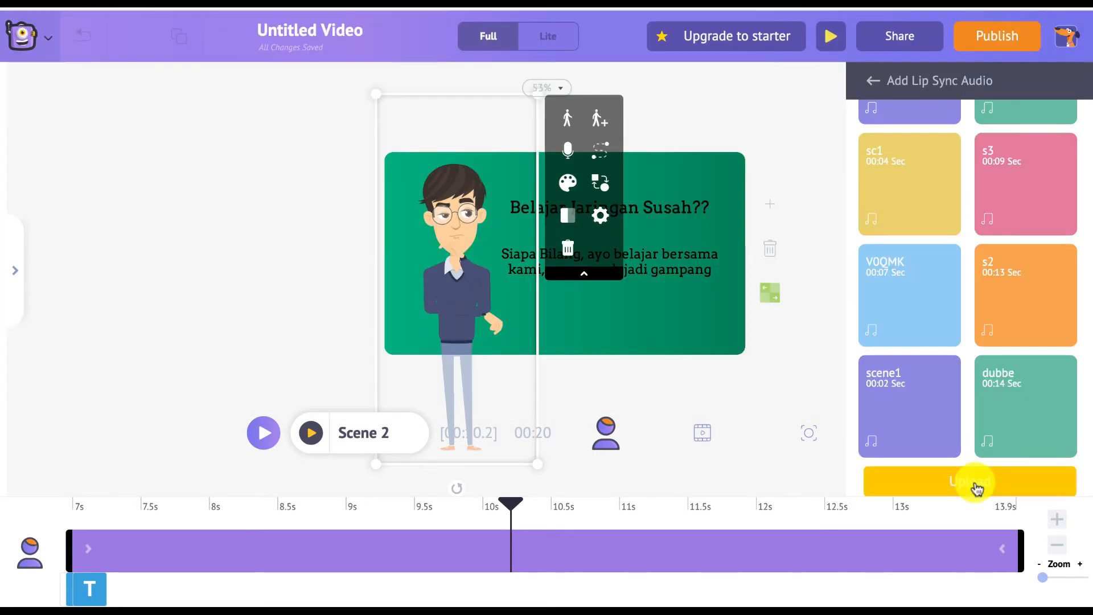
pyautogui.click(977, 488)
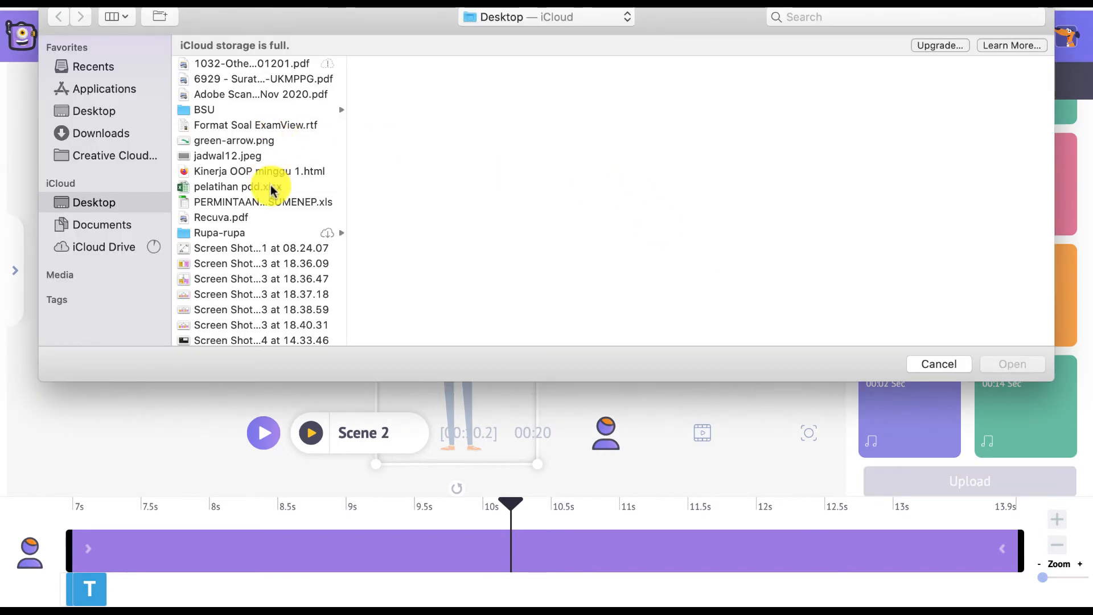
pyautogui.click(106, 133)
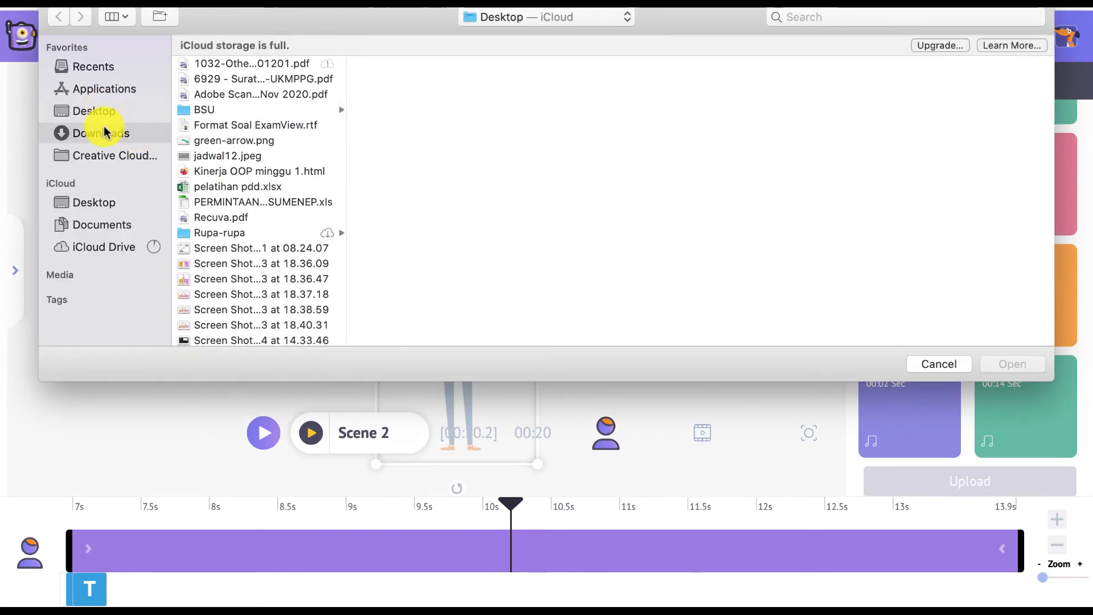
pyautogui.scroll(2, 256, 110)
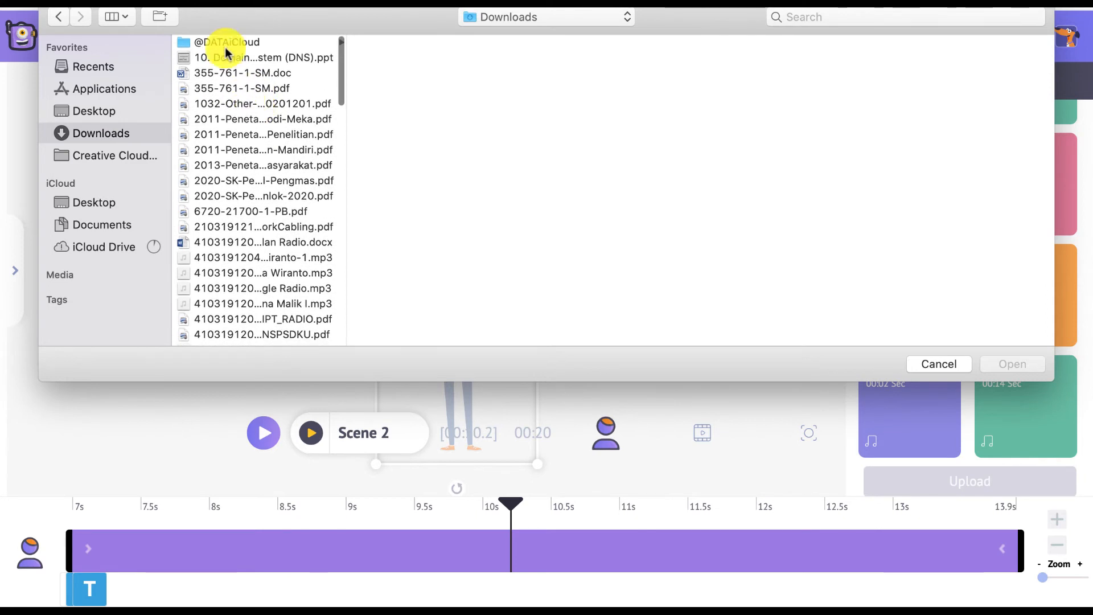
pyautogui.click(102, 226)
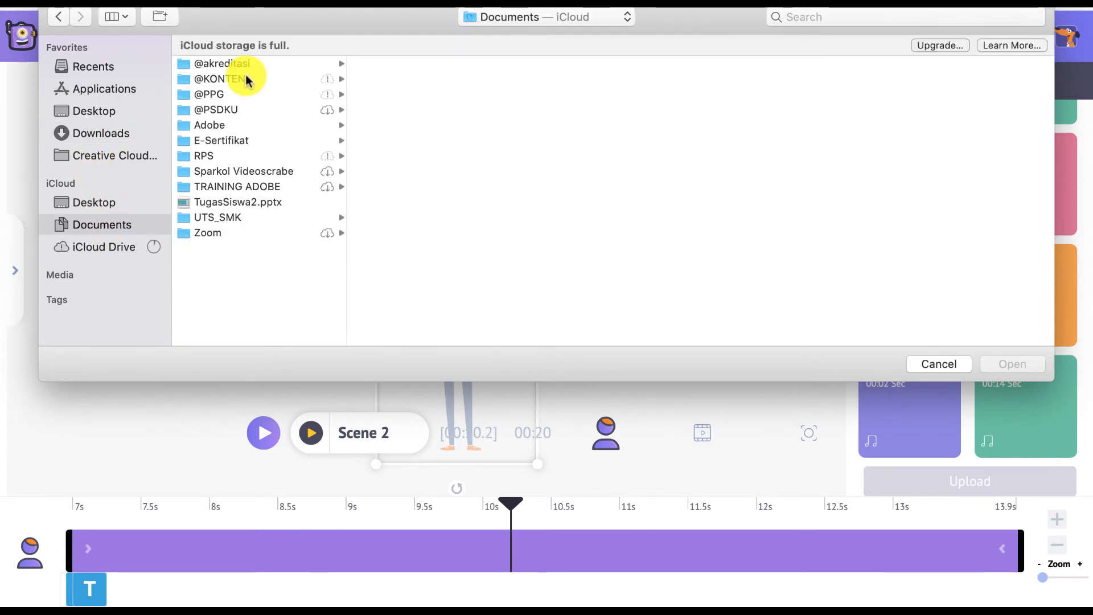
pyautogui.click(246, 79)
pyautogui.click(378, 63)
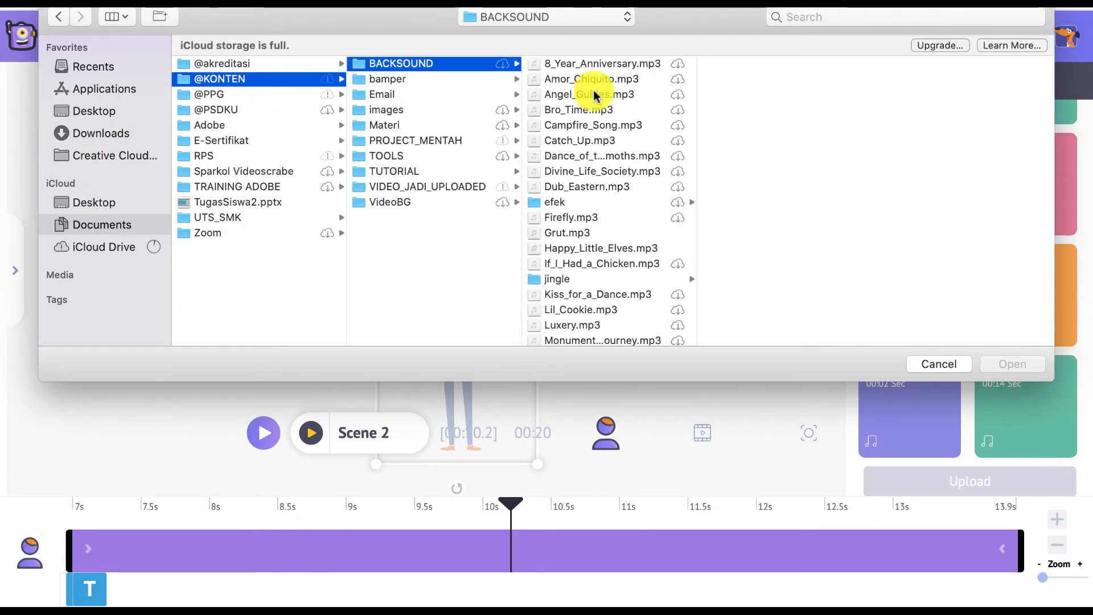
pyautogui.click(589, 141)
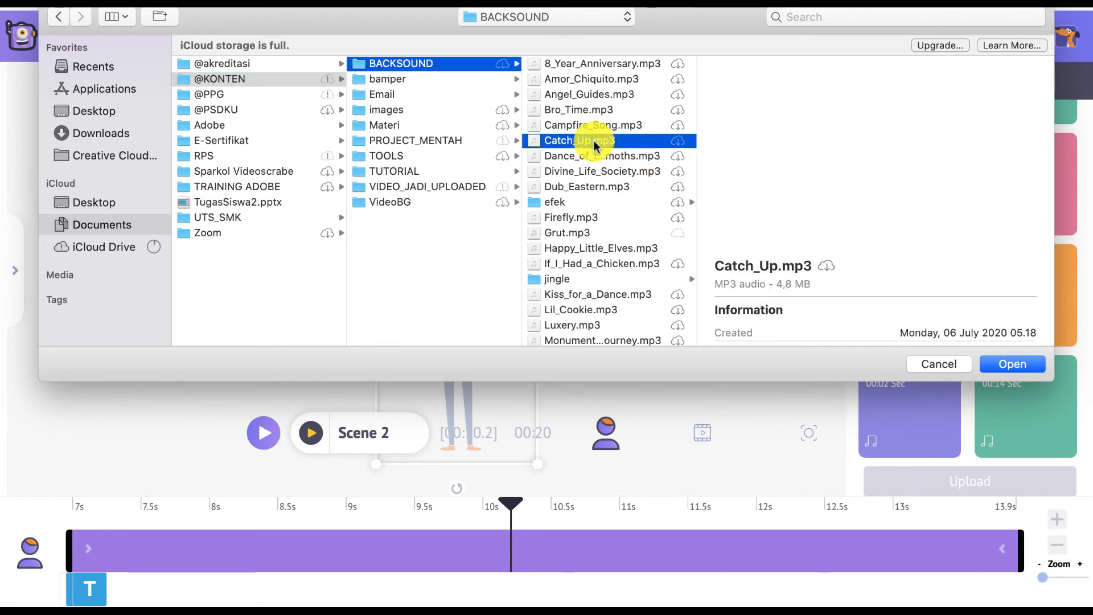
pyautogui.click(1002, 369)
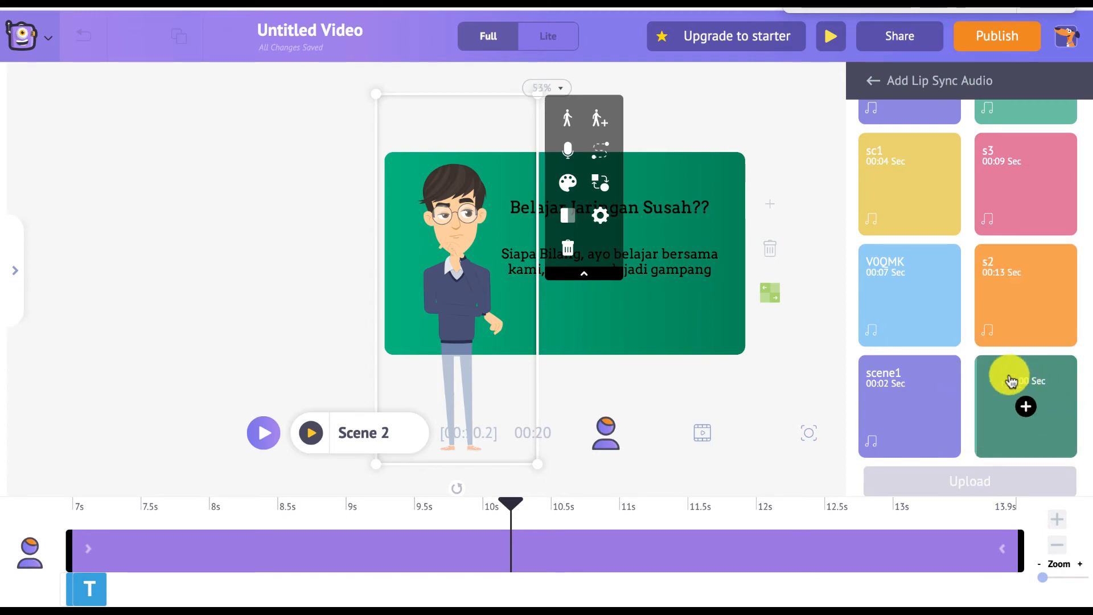
# Step: Add the dubbe audio as the character's lip-sync voice-over and inspect its clip on the video timeline
pyautogui.click(1026, 406)
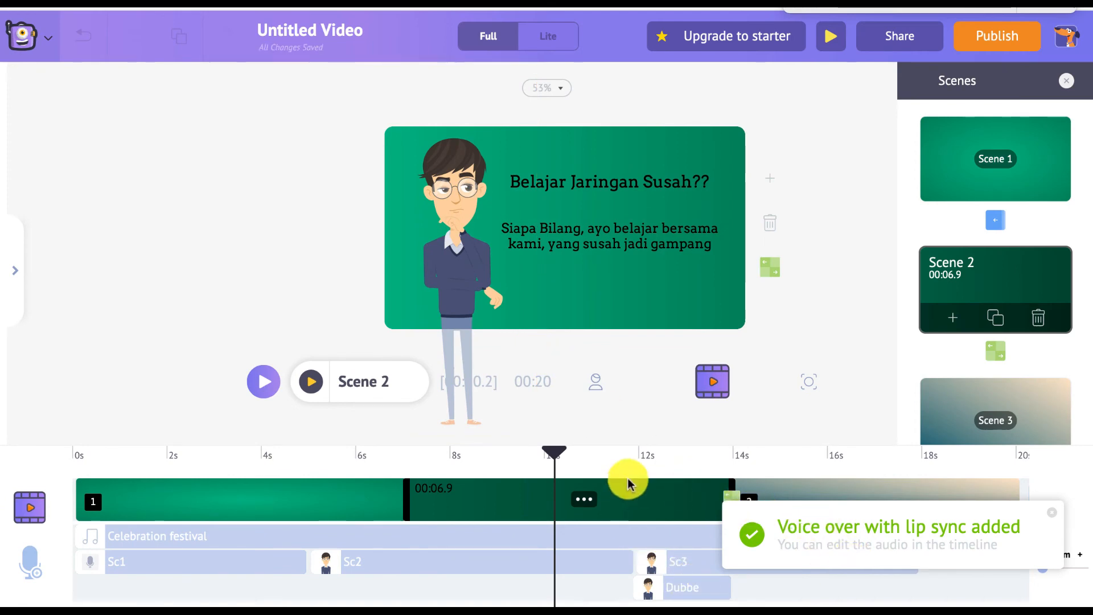
pyautogui.click(634, 458)
pyautogui.click(688, 587)
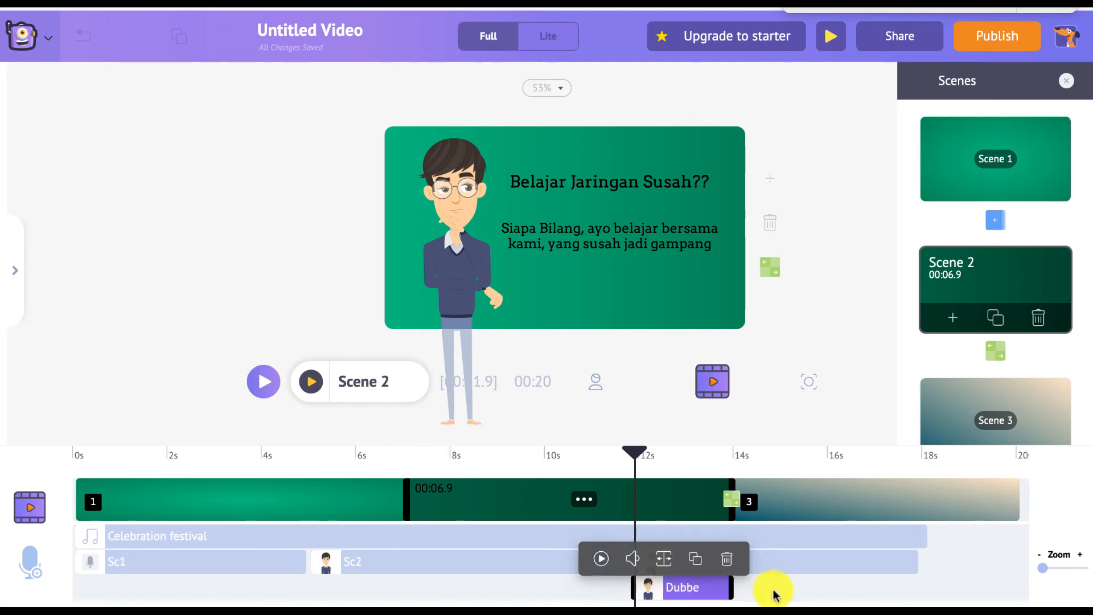
pyautogui.click(861, 325)
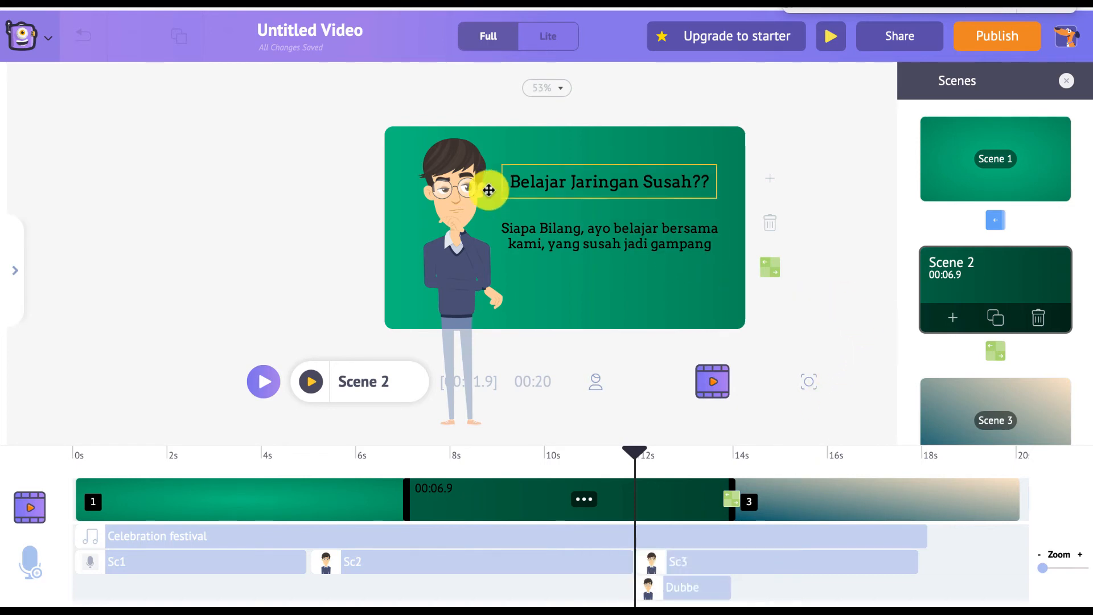
# Step: Delete the dubbe voice-over from the scene 2 character
pyautogui.click(461, 187)
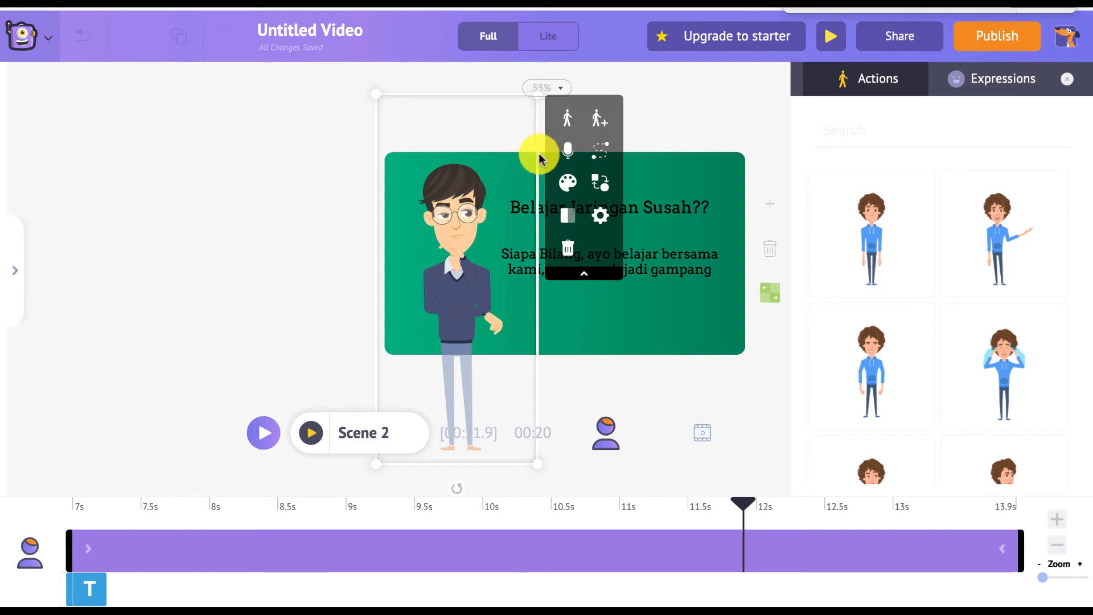
pyautogui.click(571, 150)
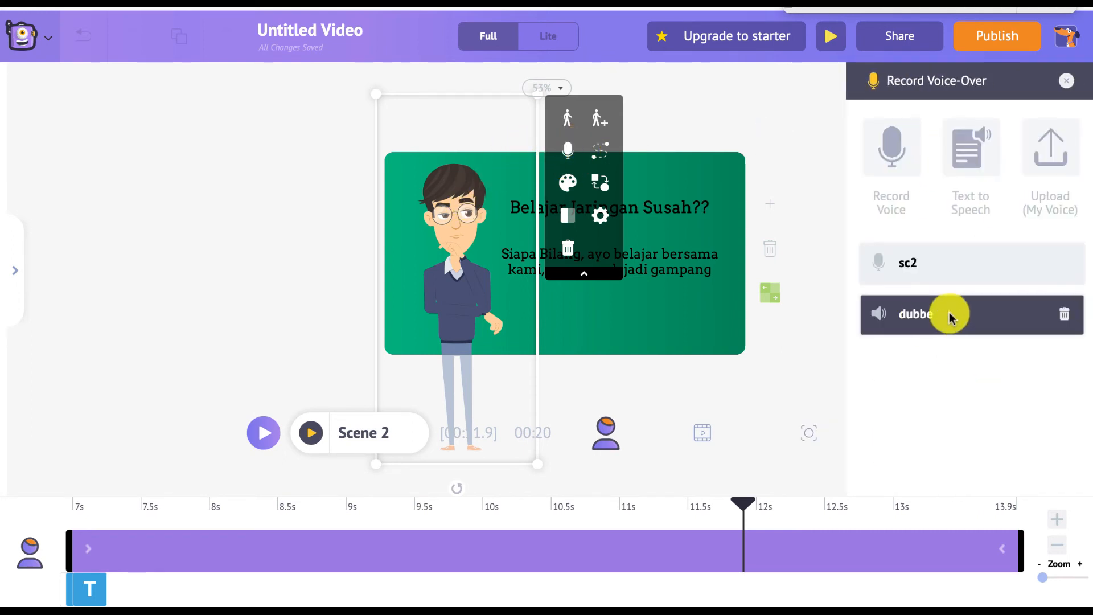
pyautogui.click(1062, 314)
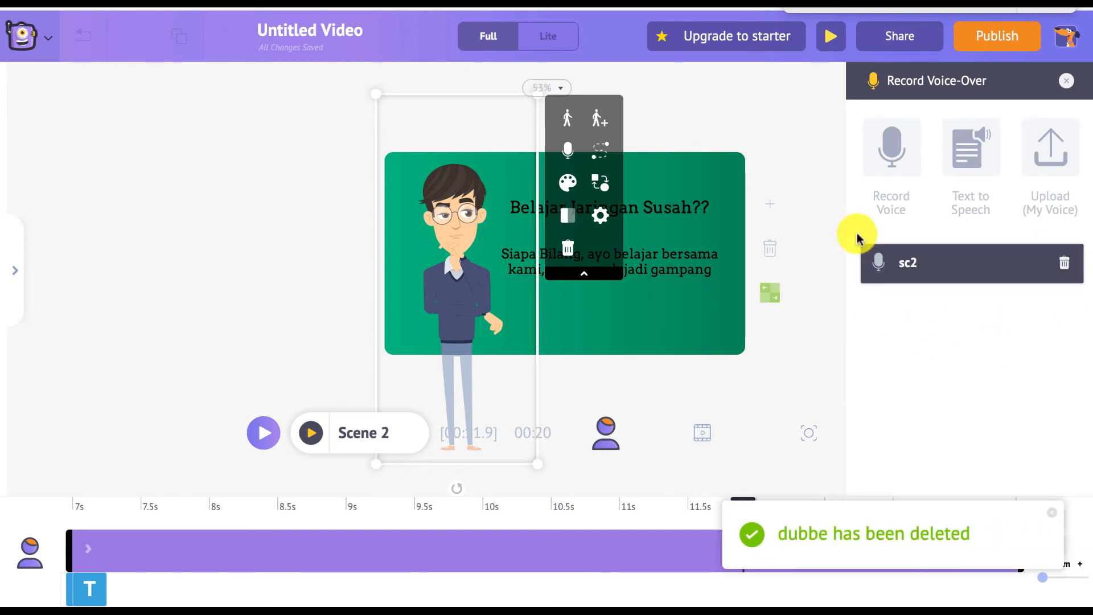
pyautogui.click(774, 114)
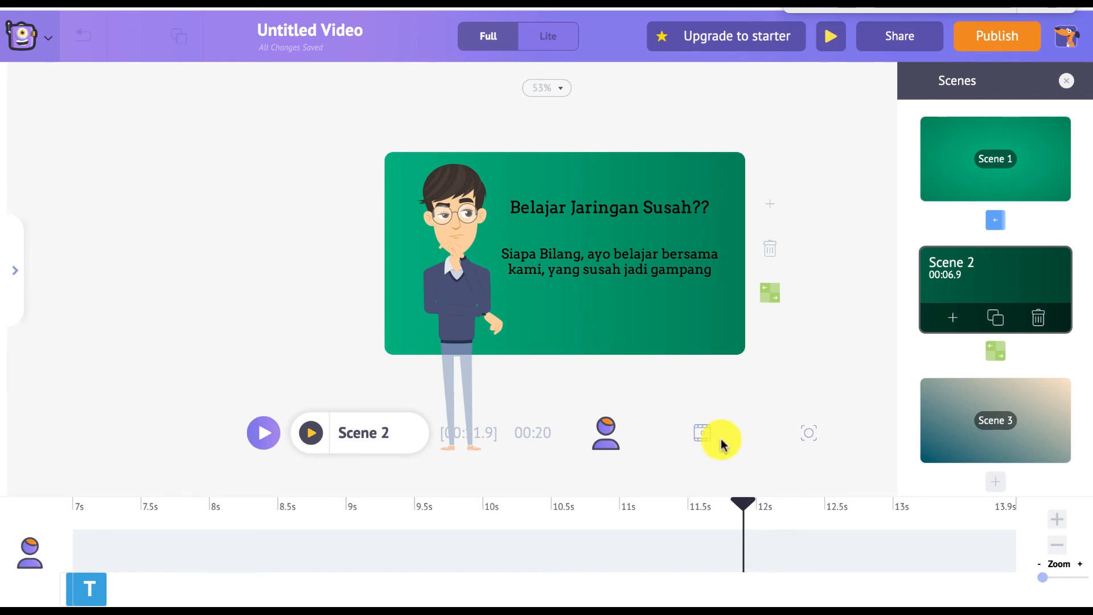
# Step: Move the playhead to 9 seconds in scene 2 and add a camera effect there
pyautogui.click(813, 434)
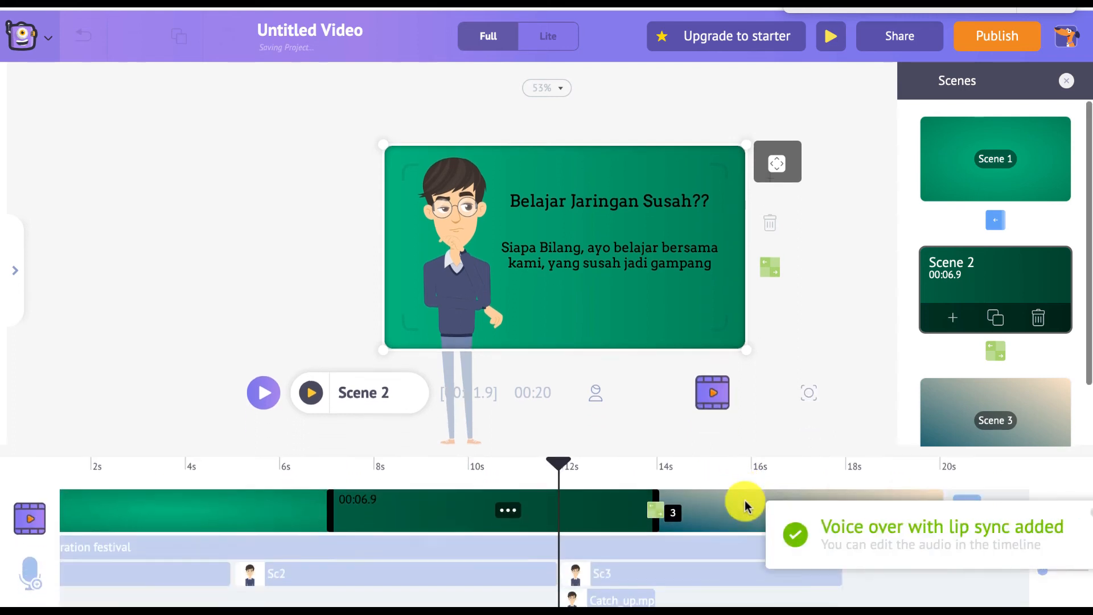
pyautogui.moveTo(559, 455); pyautogui.dragTo(423, 462)
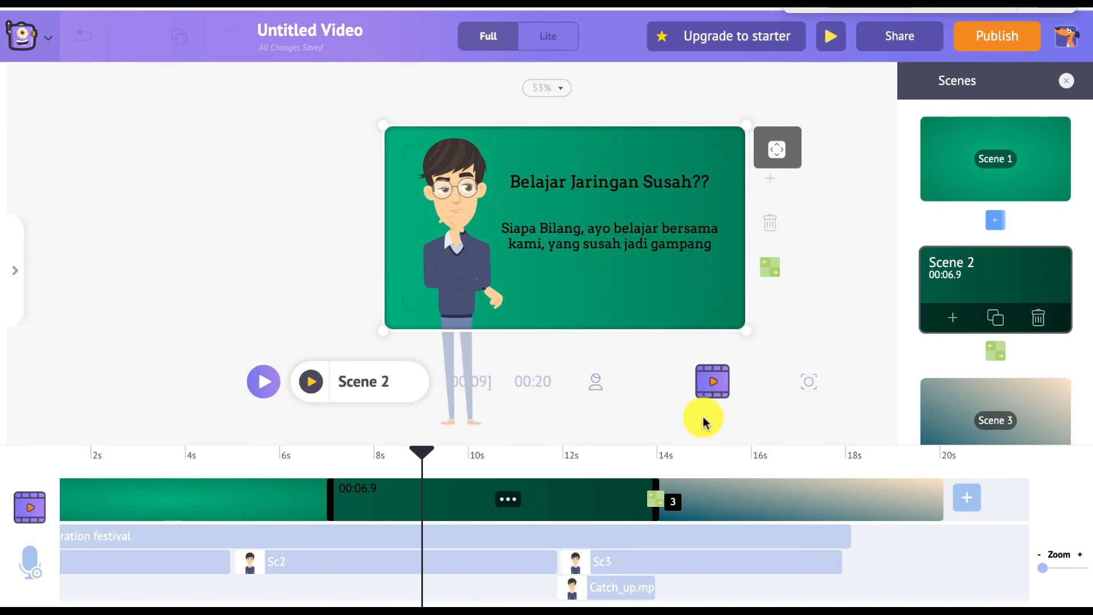
pyautogui.click(812, 387)
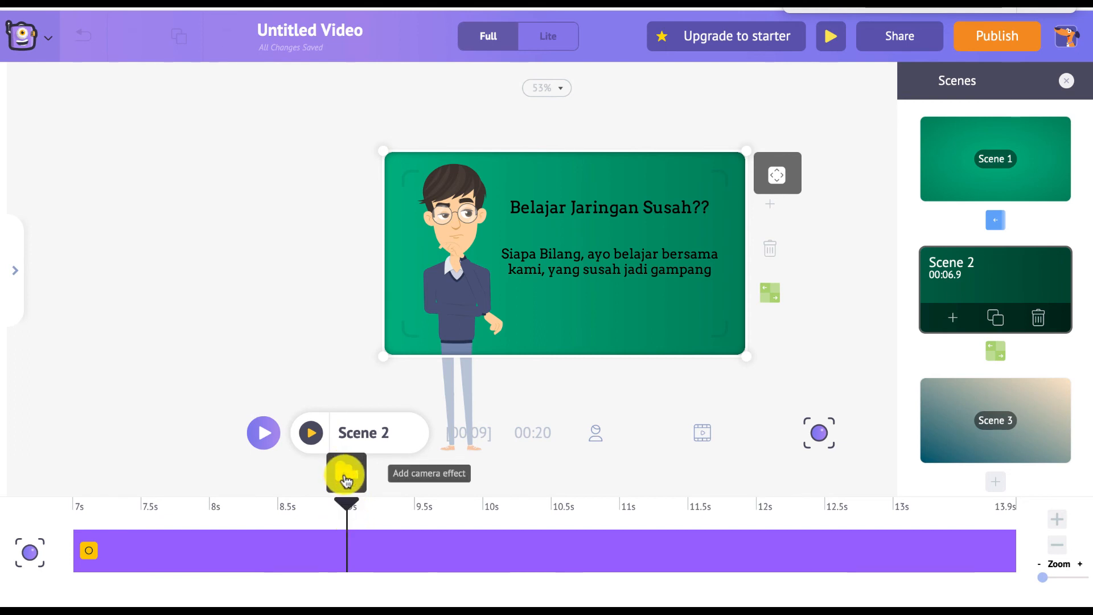
pyautogui.click(346, 477)
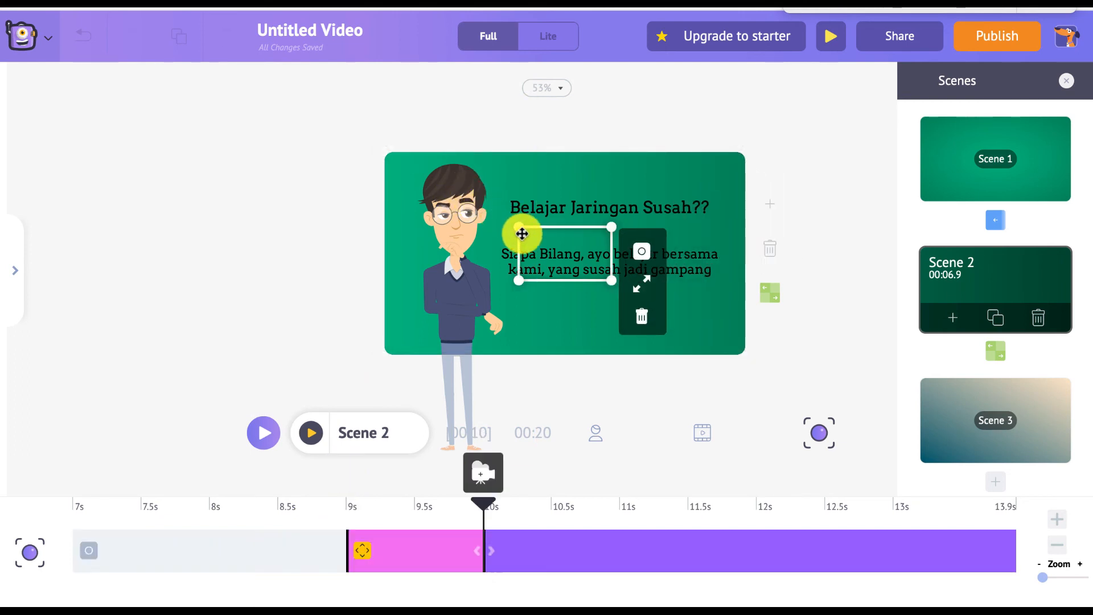
# Step: Resize and move the camera frame to enclose both text blocks beside the character, and preview scene 2
pyautogui.moveTo(522, 233); pyautogui.dragTo(488, 210)
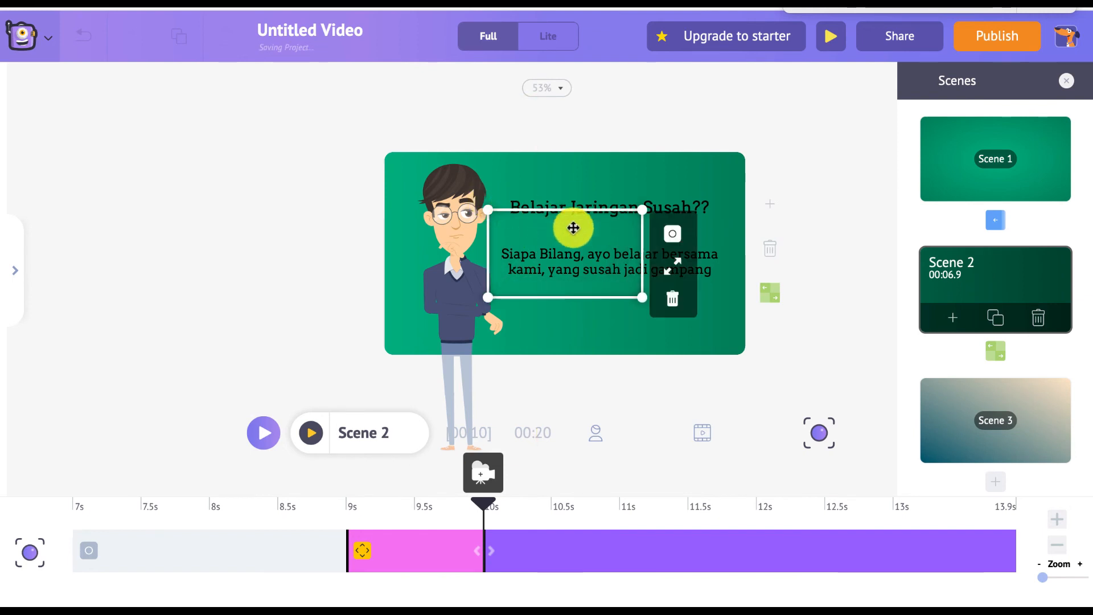
pyautogui.moveTo(643, 210)
pyautogui.mouseDown()
pyautogui.moveTo(663, 201)
pyautogui.moveTo(598, 239)
pyautogui.moveTo(628, 226)
pyautogui.mouseUp()
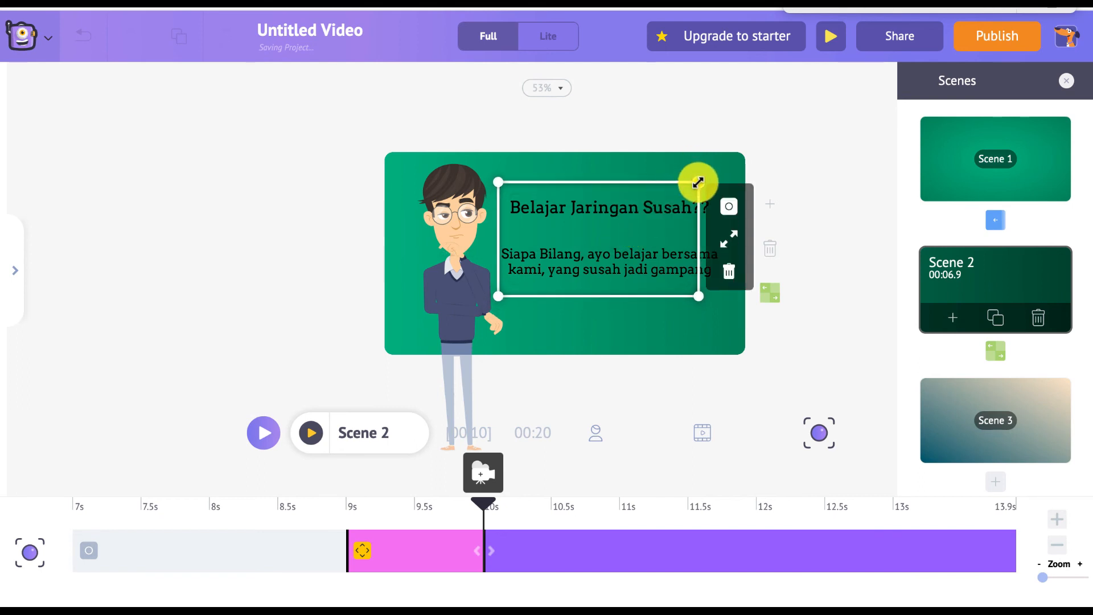
pyautogui.moveTo(698, 182); pyautogui.dragTo(718, 175)
pyautogui.moveTo(652, 232); pyautogui.dragTo(653, 235)
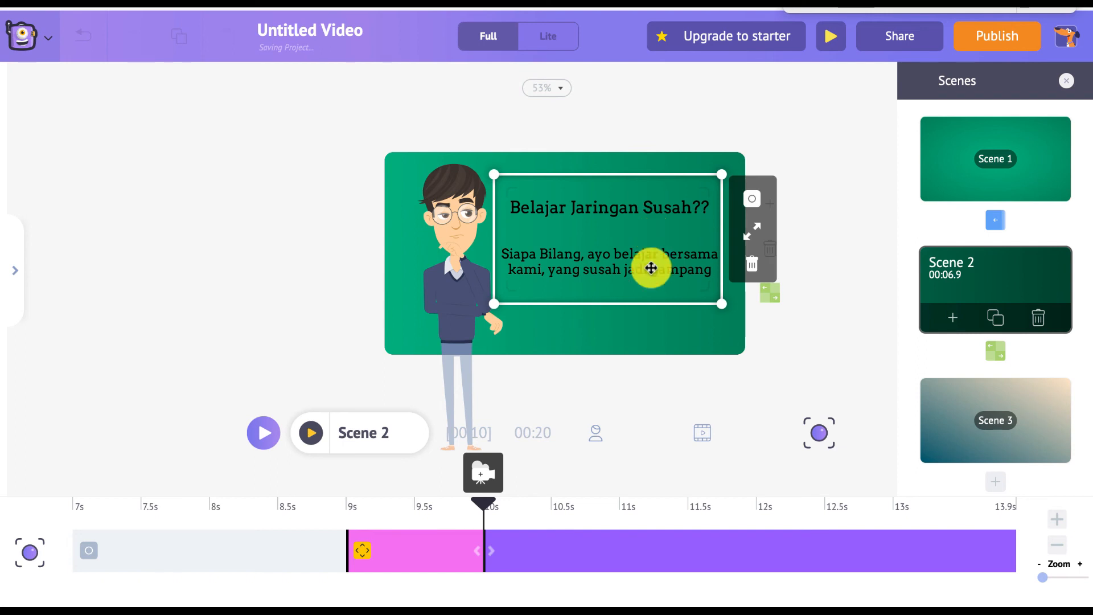
pyautogui.click(313, 435)
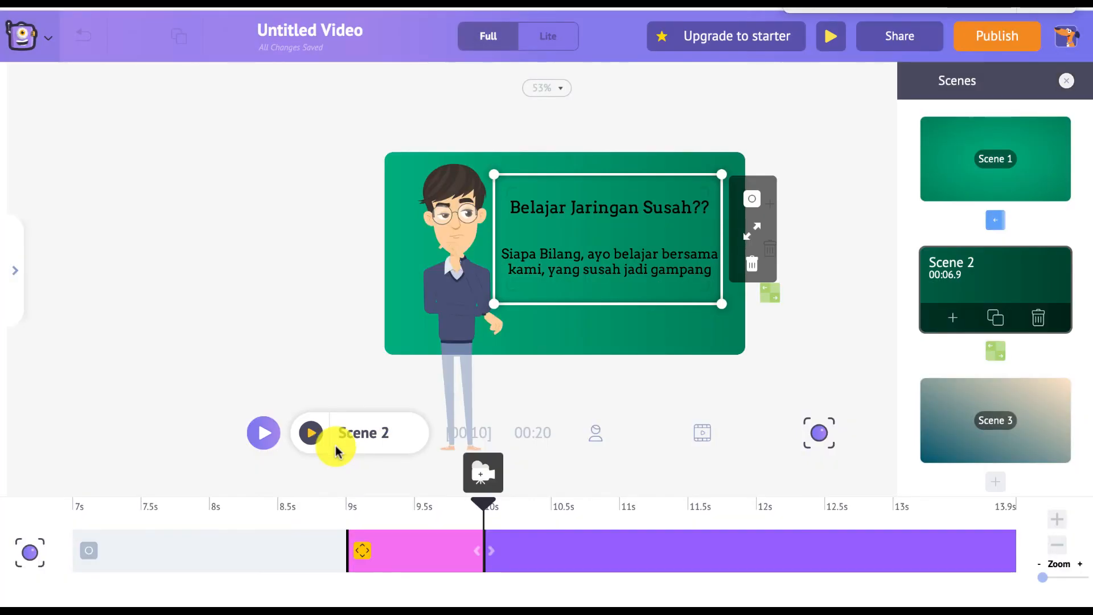
# Step: Add a second camera effect at 10 seconds, expand its frame to the full scene, and preview scene 2
pyautogui.click(485, 477)
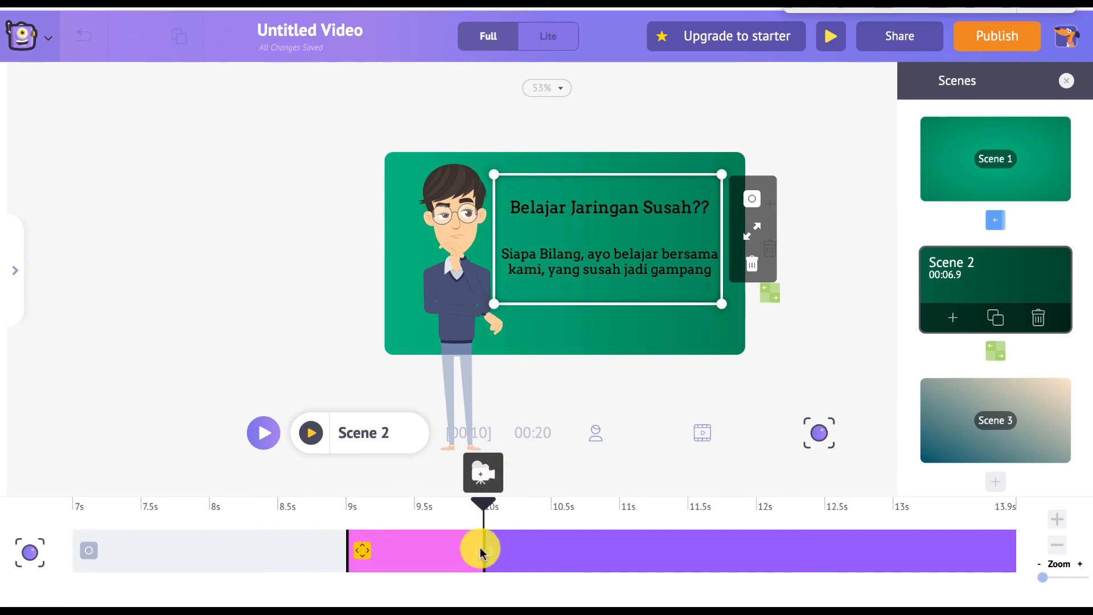
pyautogui.click(485, 474)
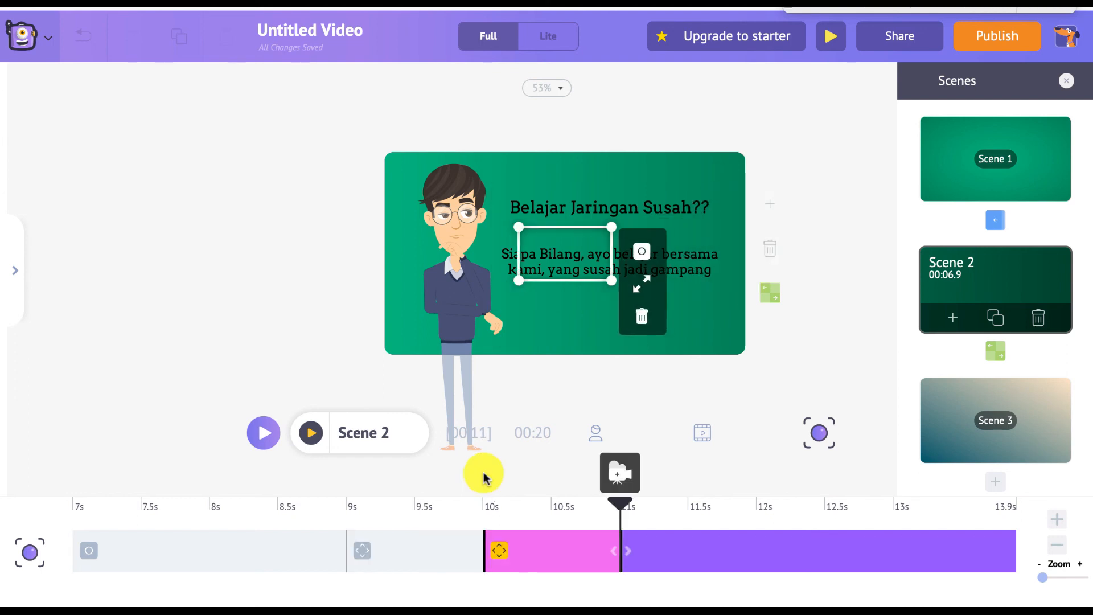
pyautogui.click(647, 282)
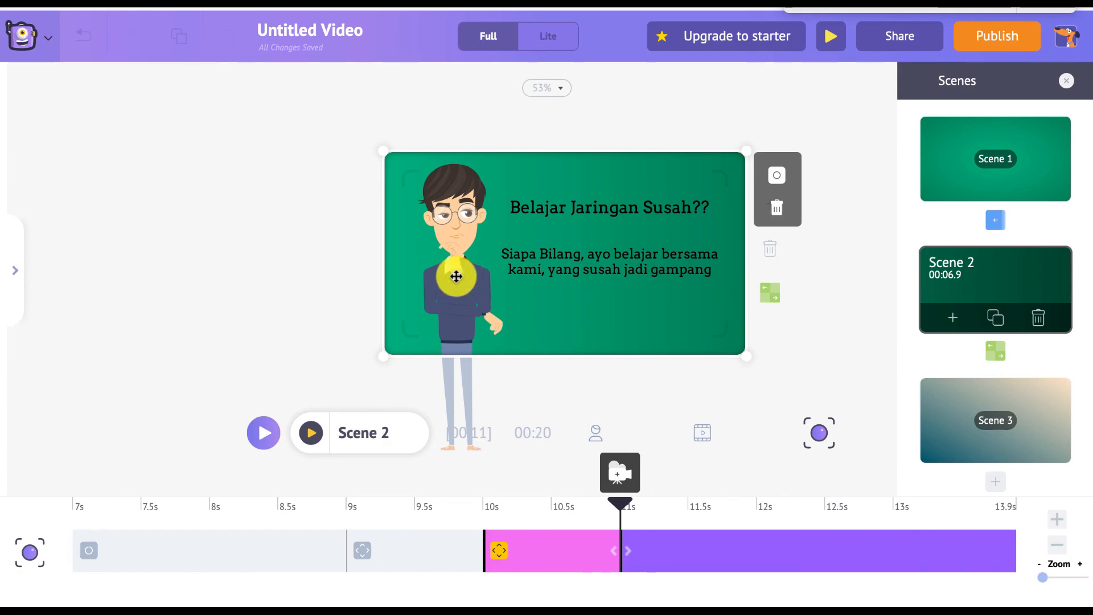
pyautogui.click(312, 434)
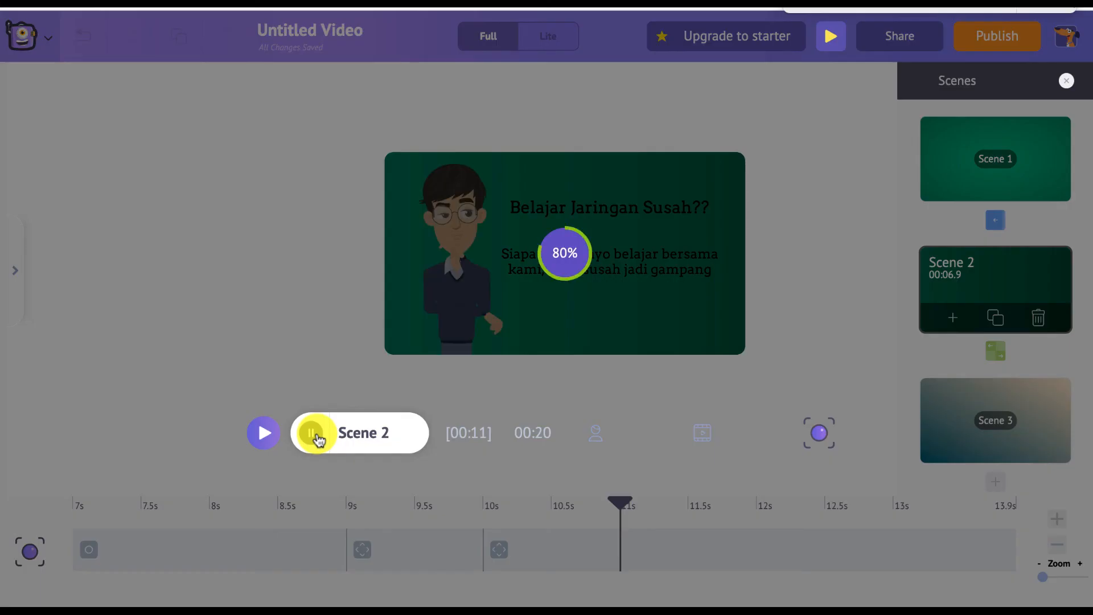